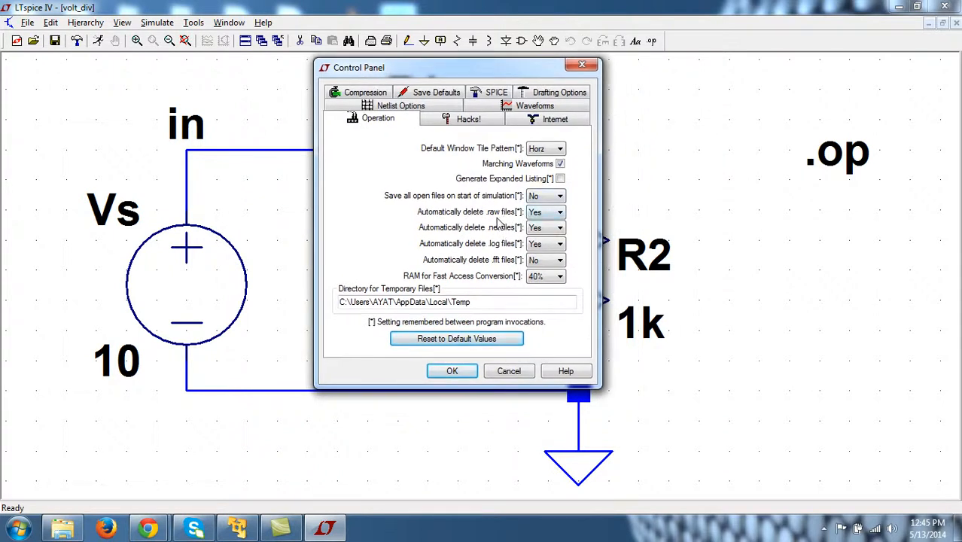
# Keep automatic deletion of .raw files set to Yes and accept the Control Panel operation settings
pyautogui.click(559, 213)
pyautogui.click(558, 215)
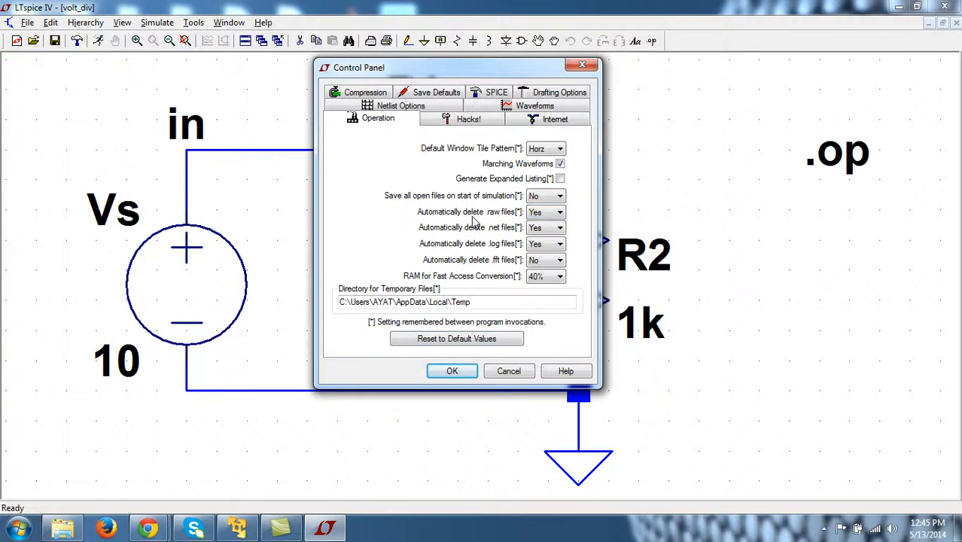
pyautogui.moveTo(510, 76); pyautogui.dragTo(596, 81)
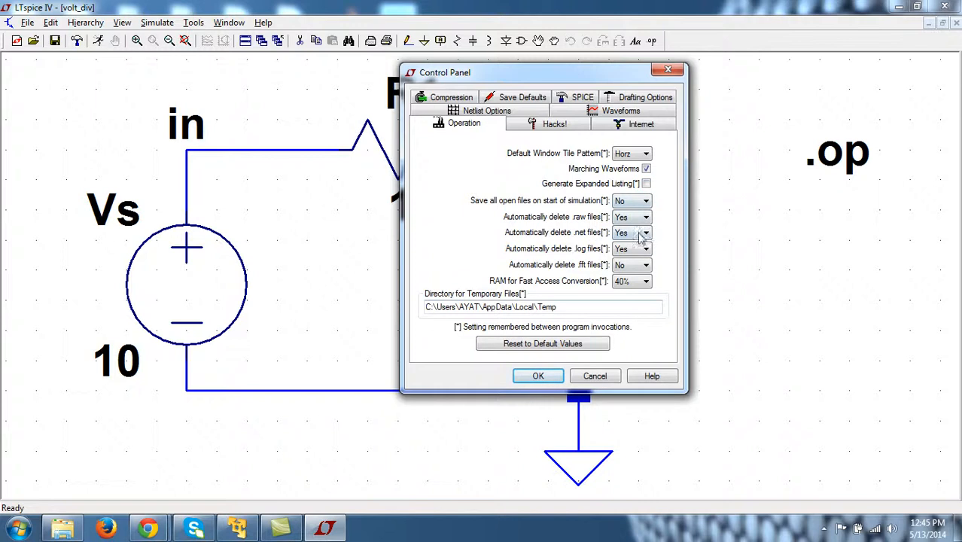
pyautogui.click(536, 377)
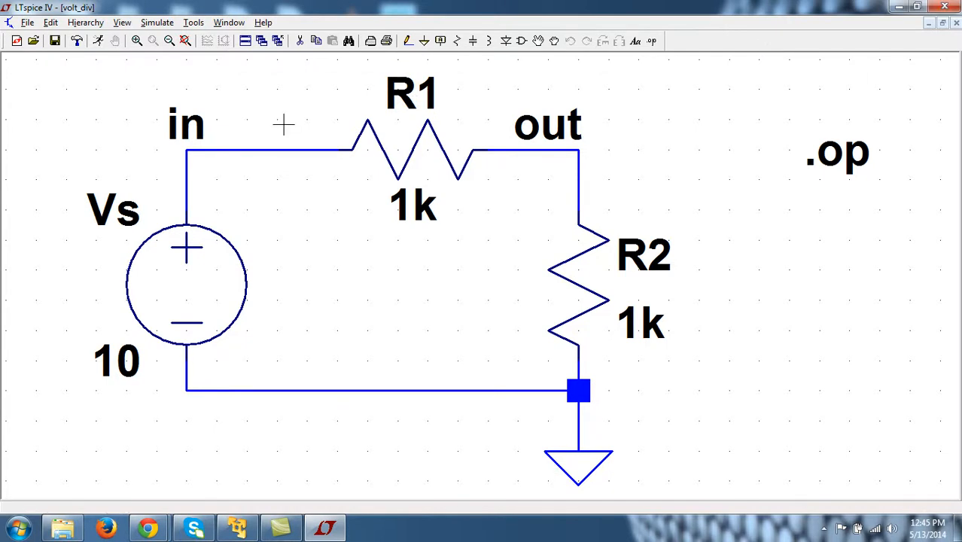
# Save a copy of the voltage divider schematic as cmos_inv in the LTS_SUMMER folder
pyautogui.click(27, 23)
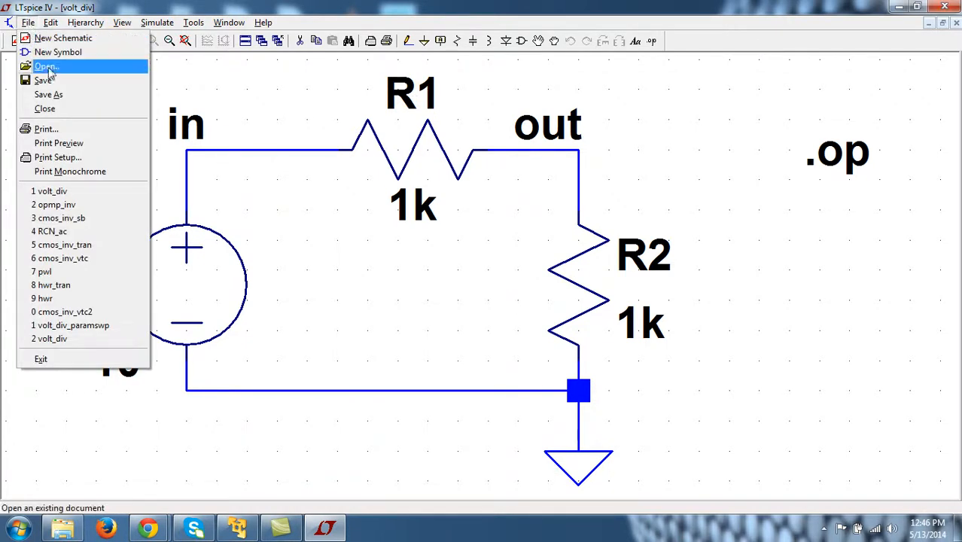
pyautogui.click(53, 94)
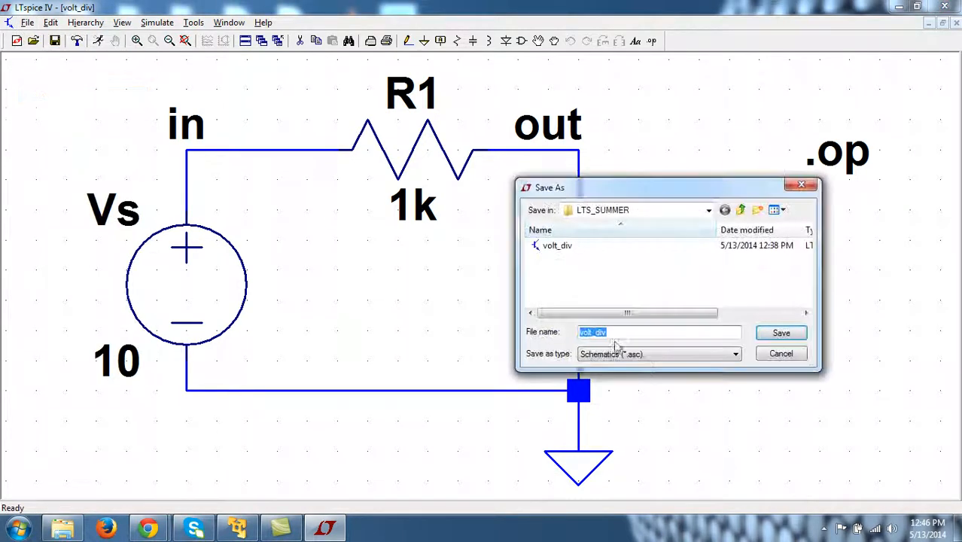
pyautogui.write('C')
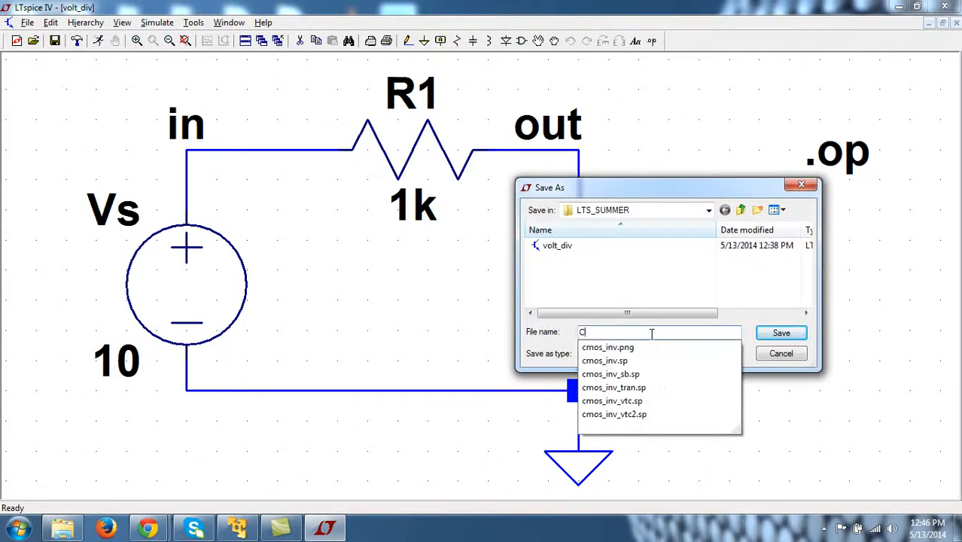
pyautogui.press('BackSpace')
pyautogui.write('cmos_inv')
pyautogui.doubleClick(644, 332)
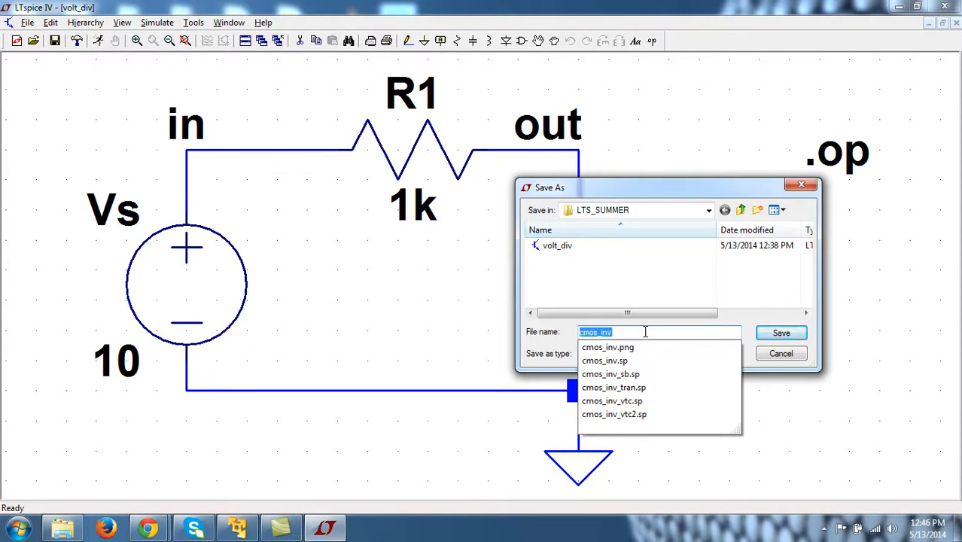
pyautogui.click(755, 365)
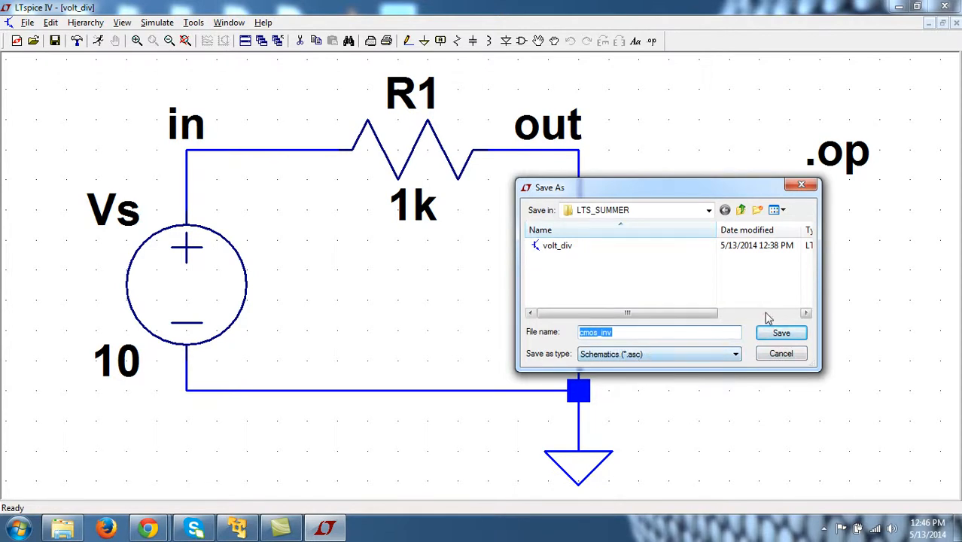
pyautogui.click(765, 331)
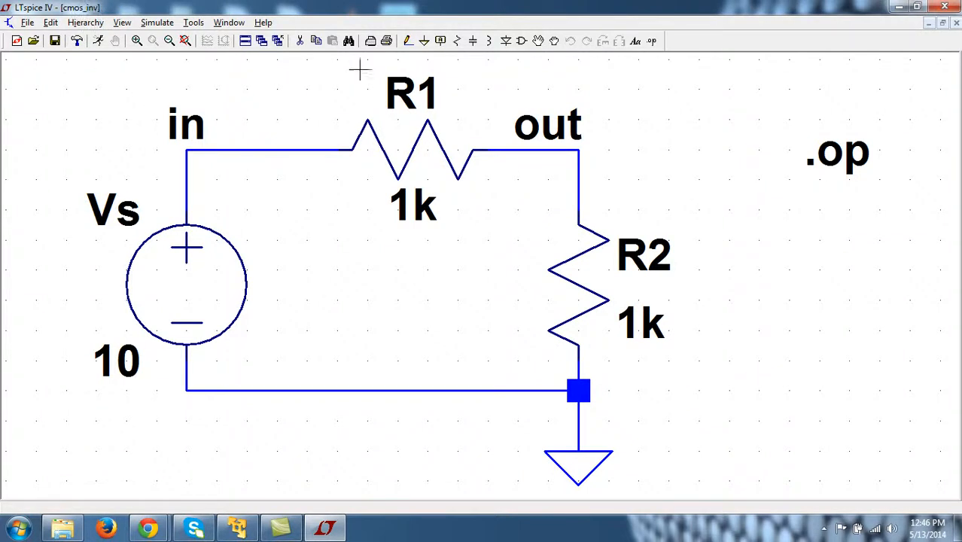
# Delete resistors R1 and R2 and the short wire stub above the ground junction
pyautogui.click(300, 41)
pyautogui.moveTo(337, 75); pyautogui.dragTo(697, 370)
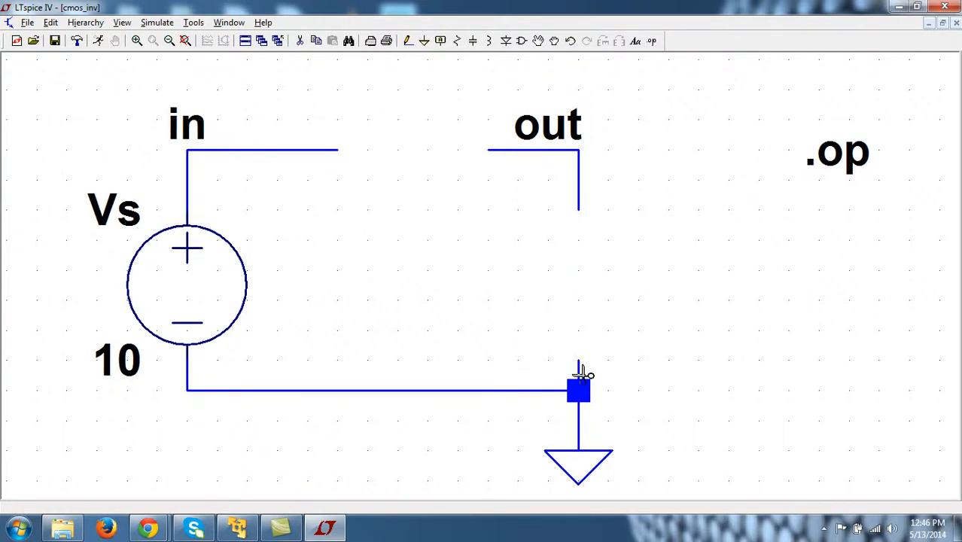
pyautogui.click(580, 373)
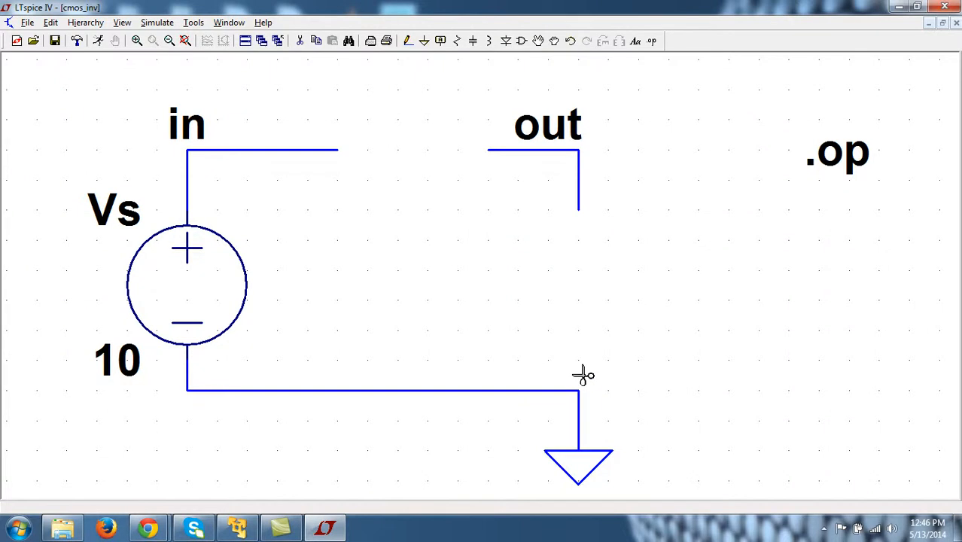
# Drag the ground symbol with its attached wires to directly below the voltage source Vs
pyautogui.click(554, 42)
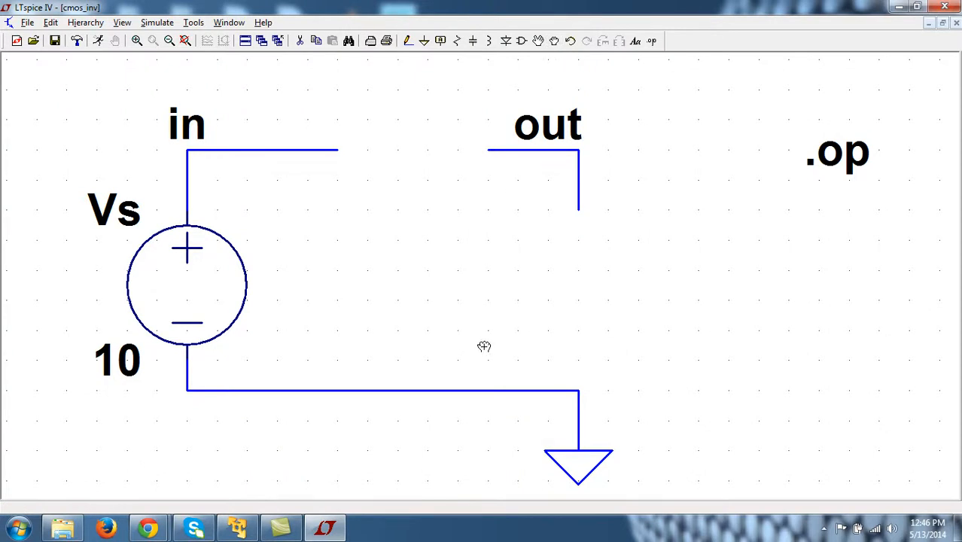
pyautogui.moveTo(484, 346); pyautogui.dragTo(632, 491)
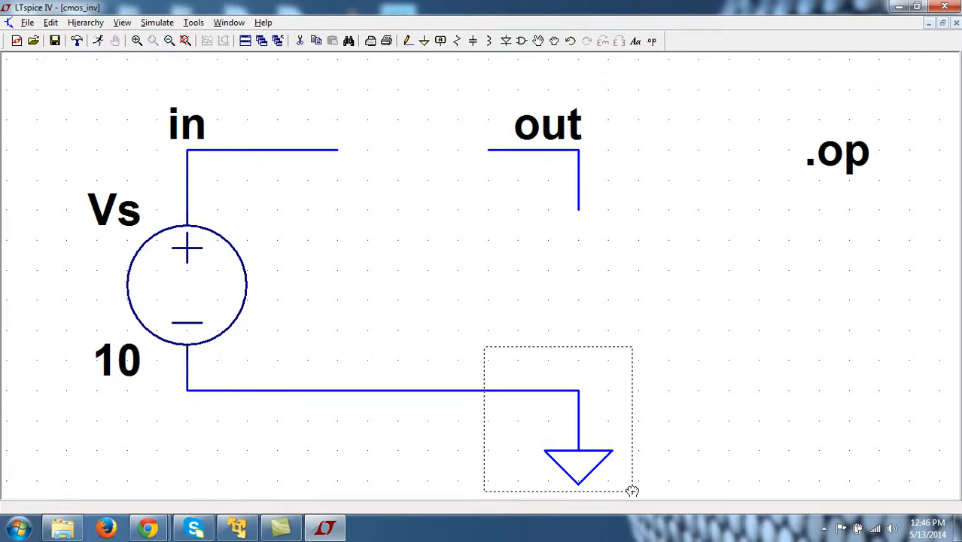
pyautogui.moveTo(632, 490); pyautogui.dragTo(632, 490)
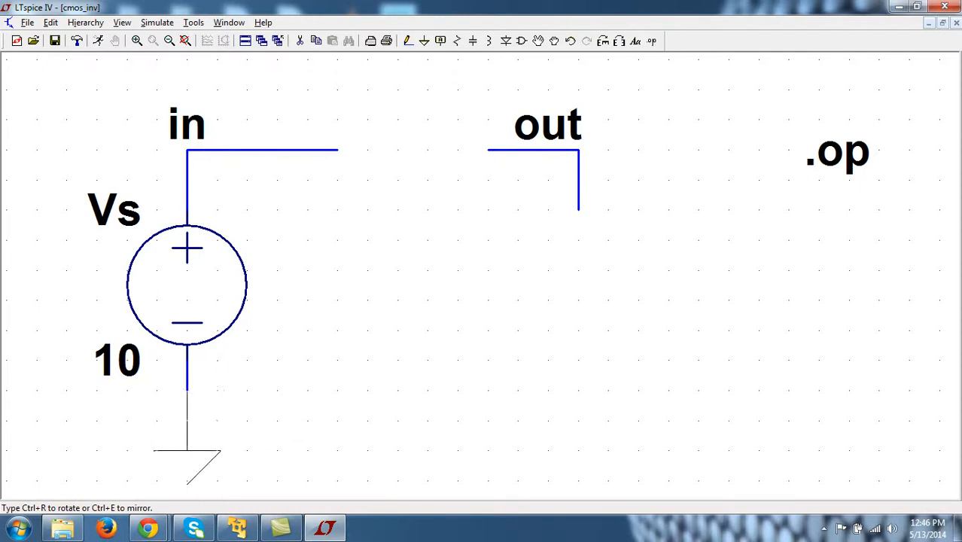
pyautogui.click(242, 456)
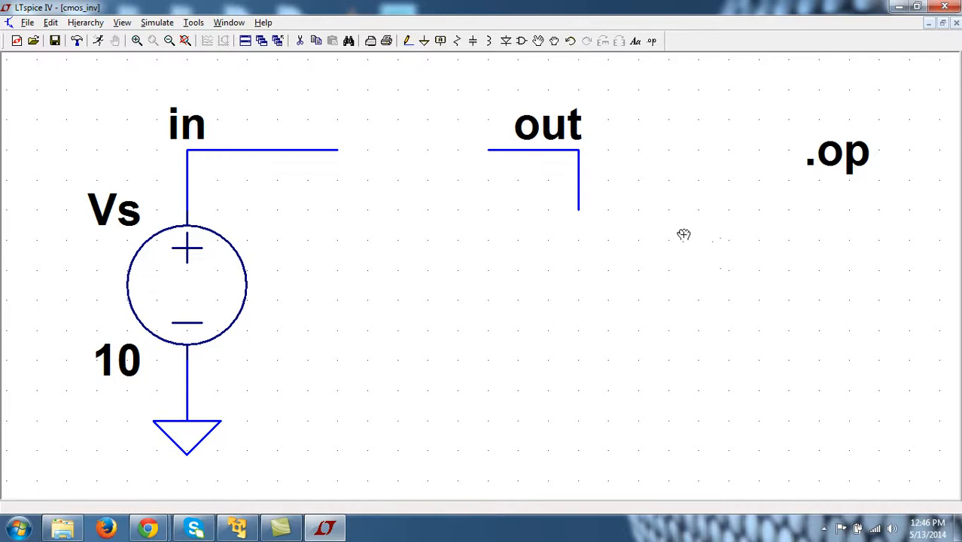
pyautogui.moveTo(670, 233); pyautogui.dragTo(699, 261)
pyautogui.moveTo(699, 260); pyautogui.dragTo(745, 315)
pyautogui.moveTo(634, 186); pyautogui.dragTo(735, 267)
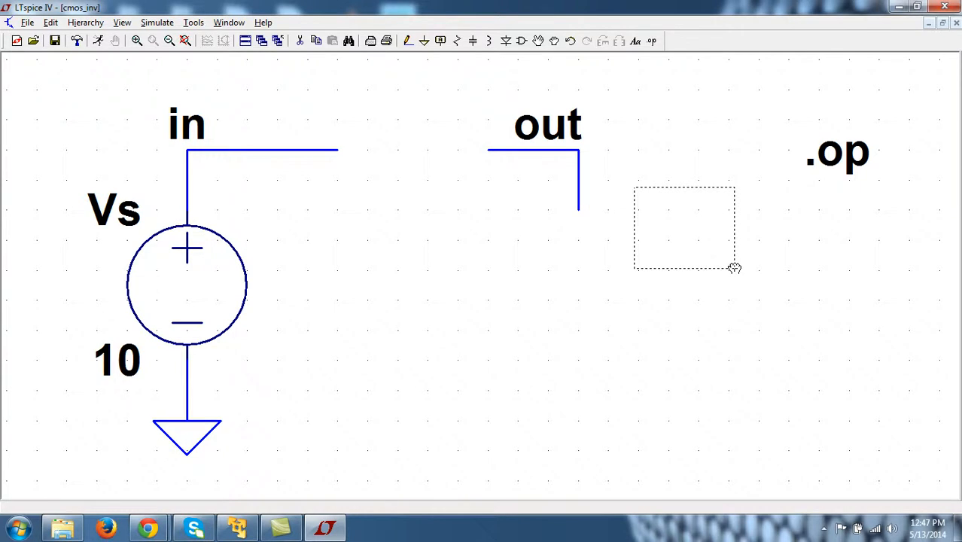
pyautogui.moveTo(735, 268); pyautogui.dragTo(761, 325)
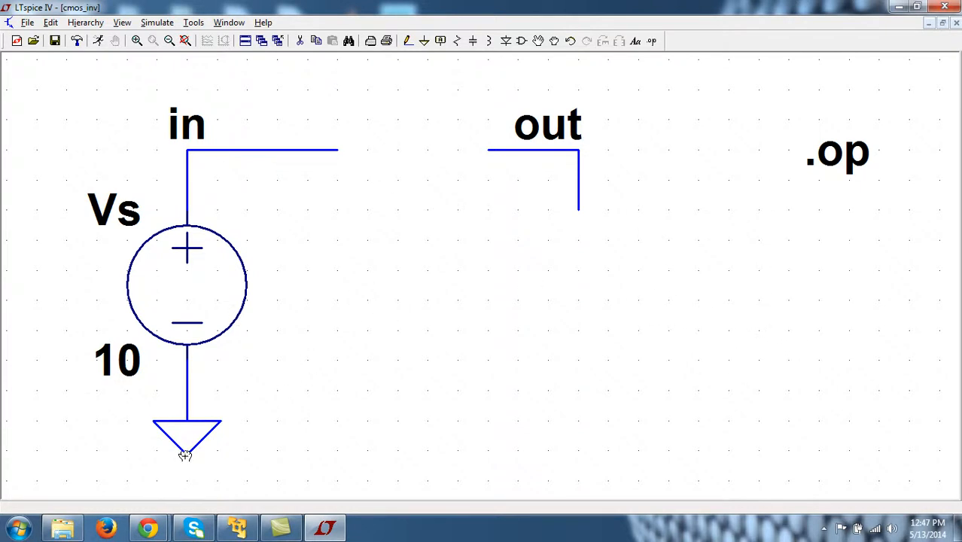
# Pick up the ground symbol with the Move tool and place it back on the wire end below Vs
pyautogui.click(539, 42)
pyautogui.click(186, 421)
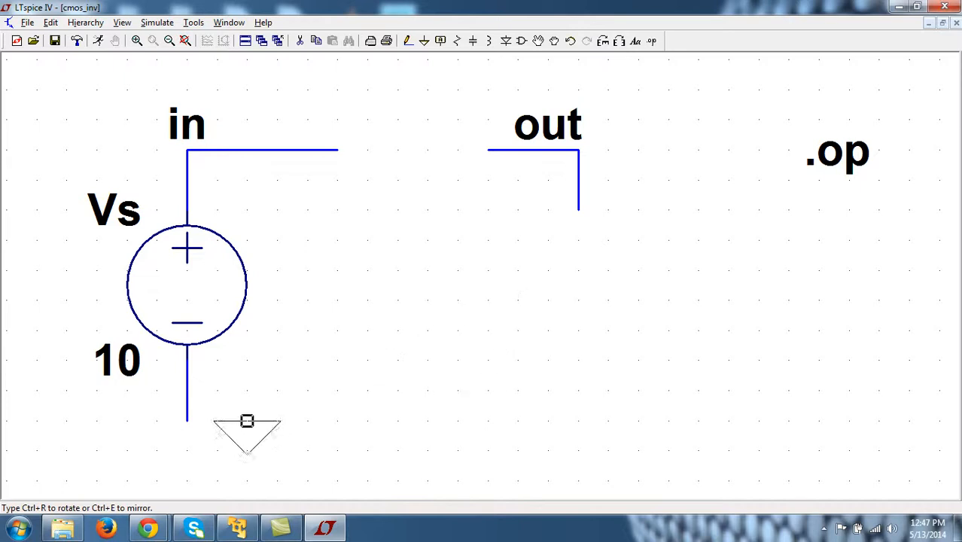
pyautogui.click(187, 422)
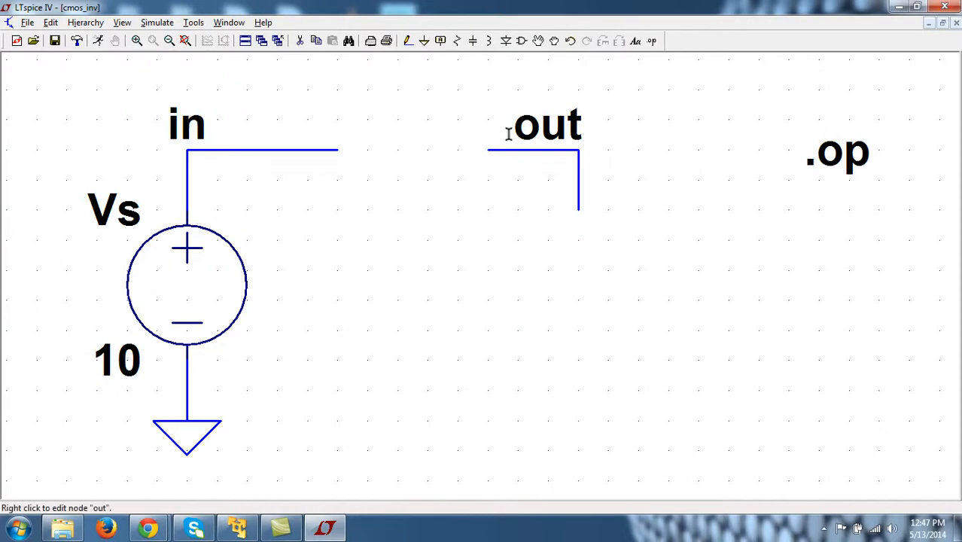
# Place one pmos4 four-terminal P-channel MOSFET between the in and out wires
pyautogui.click(521, 42)
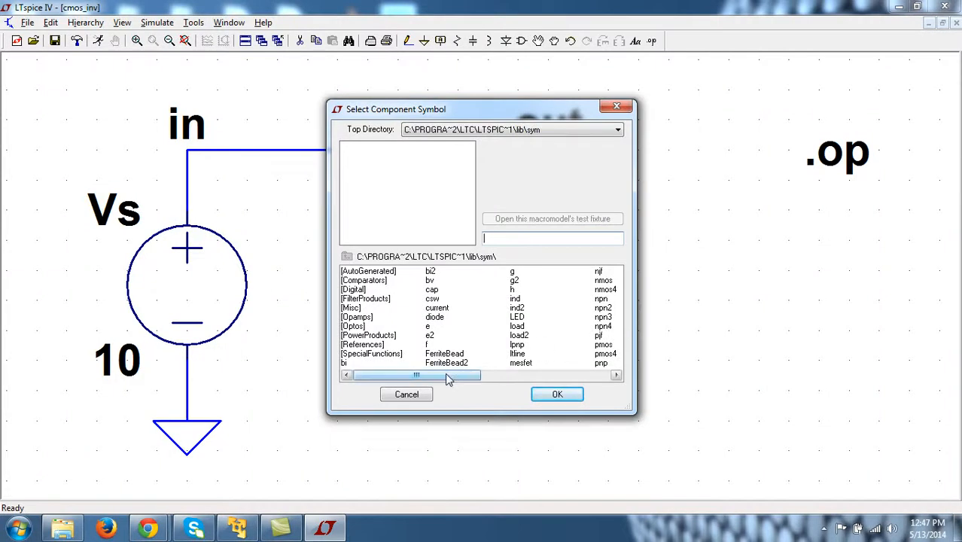
pyautogui.click(602, 344)
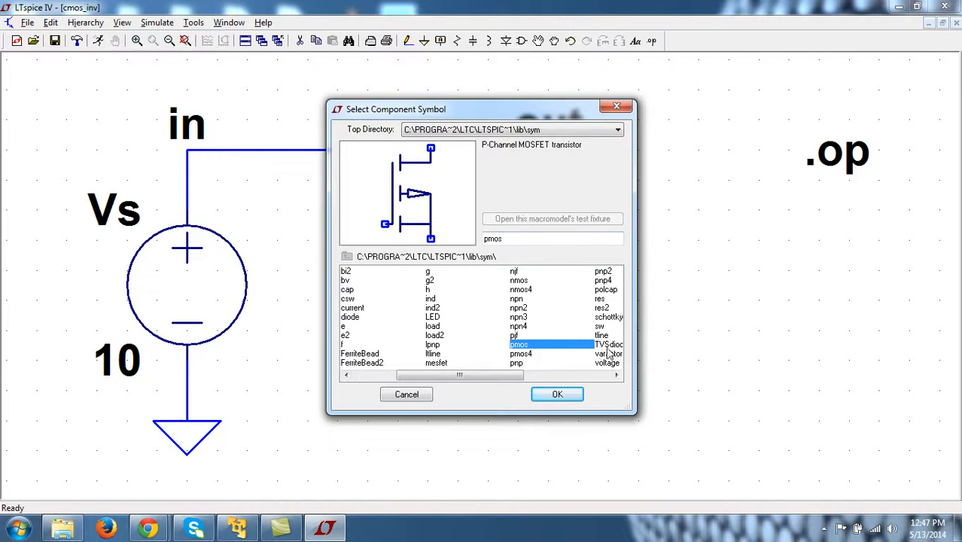
pyautogui.click(527, 363)
pyautogui.click(526, 354)
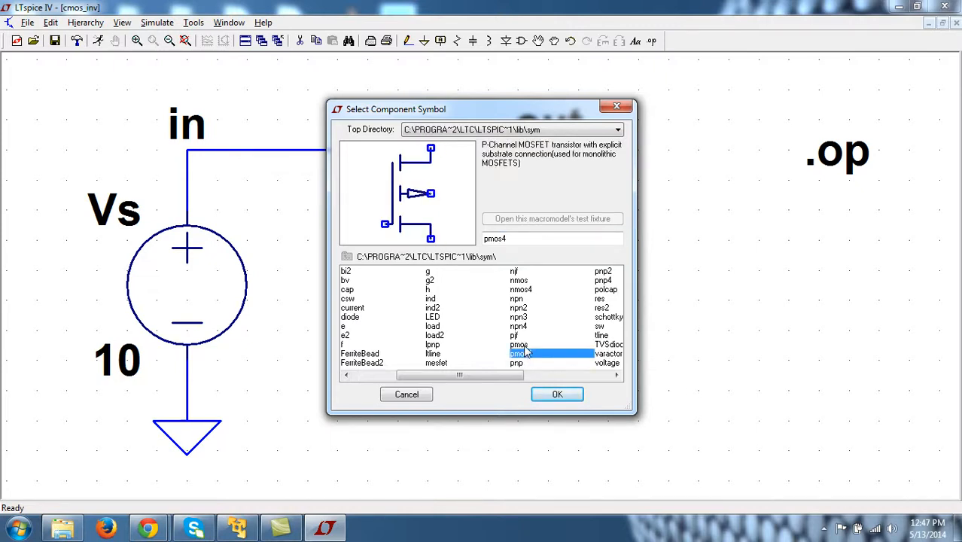
pyautogui.click(518, 345)
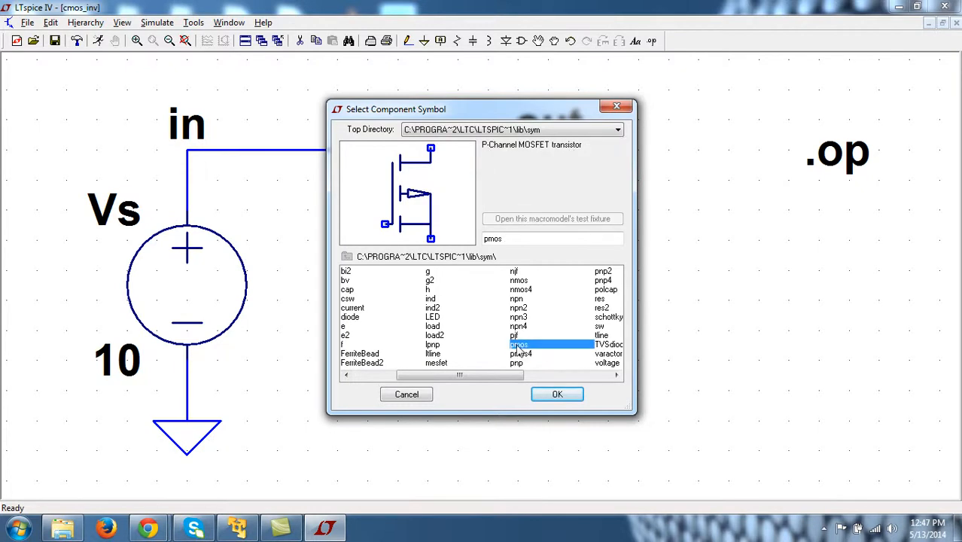
pyautogui.click(520, 354)
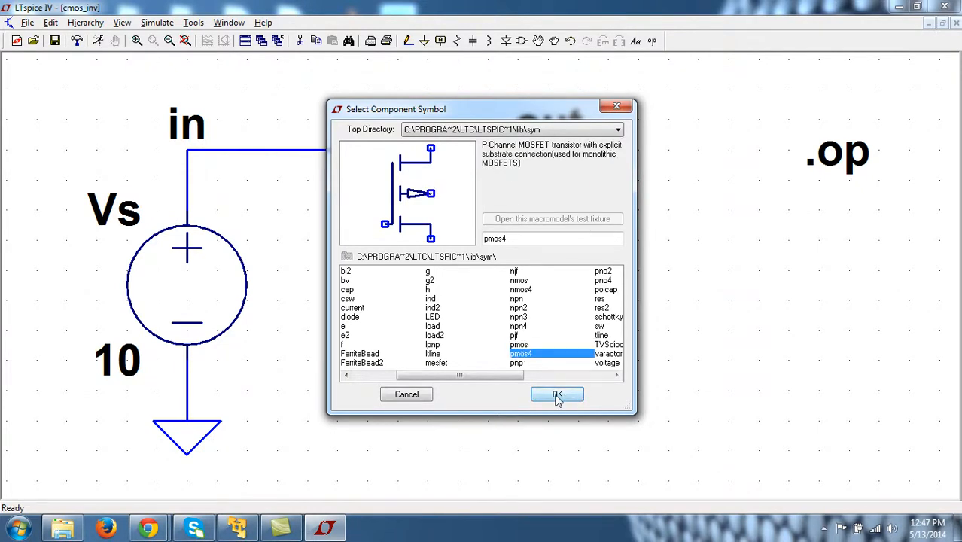
pyautogui.click(557, 396)
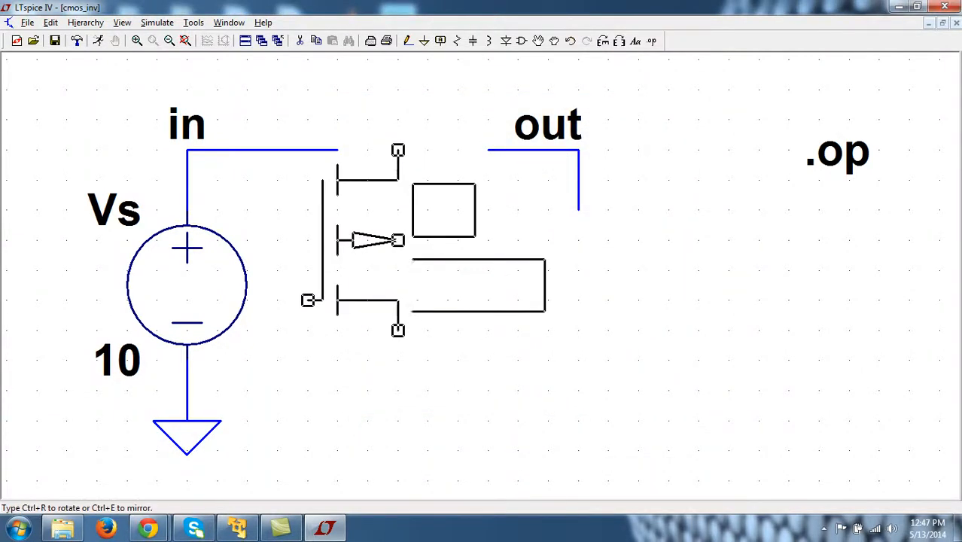
pyautogui.click(397, 256)
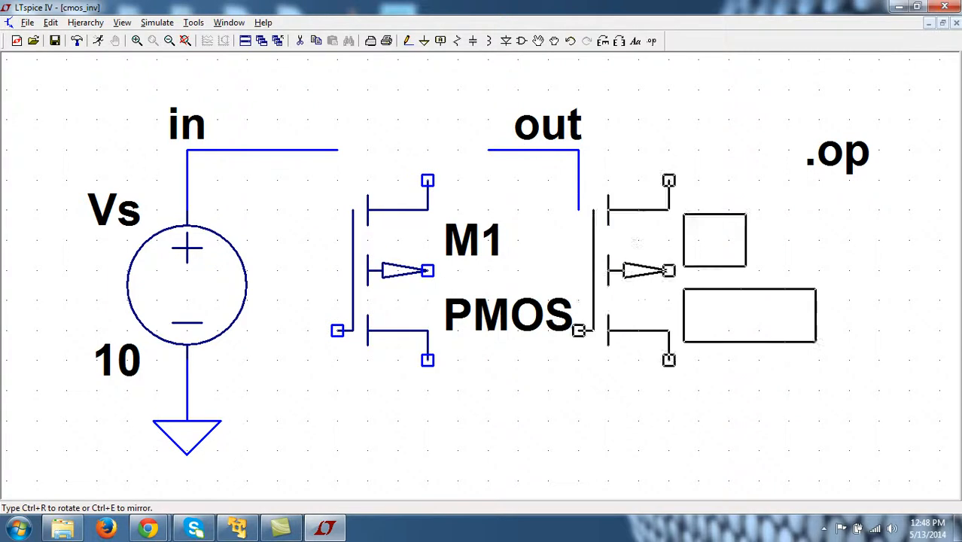
pyautogui.press('Escape')
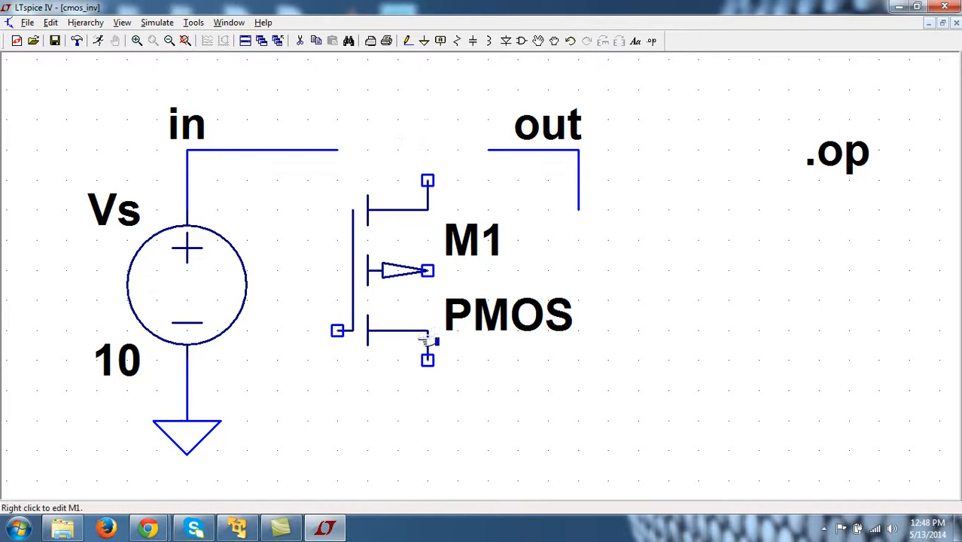
# Move transistor M1 up between the in and out wires, rotated 180 degrees and mirrored so its gate faces the input near the upper terminal
pyautogui.click(538, 40)
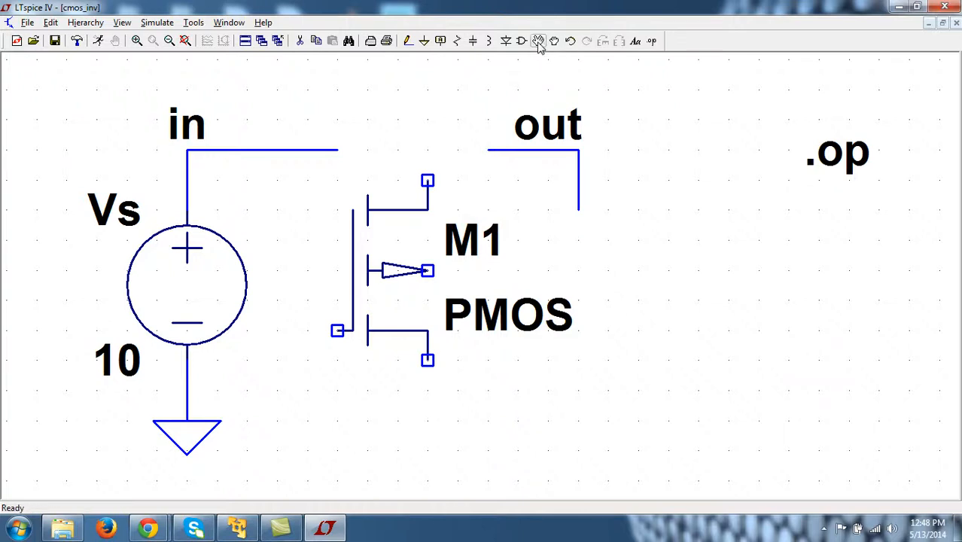
pyautogui.click(395, 270)
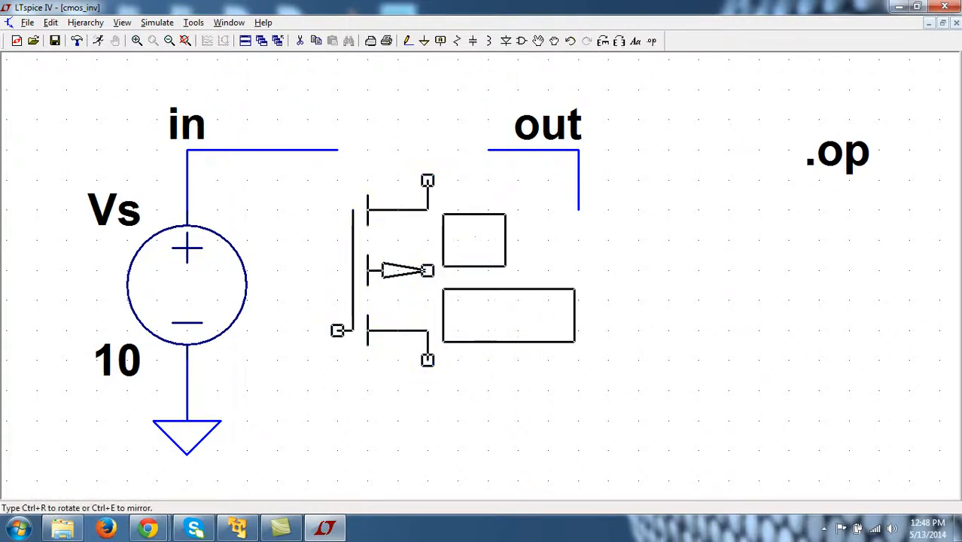
pyautogui.hotkey('ctrl', 'r')
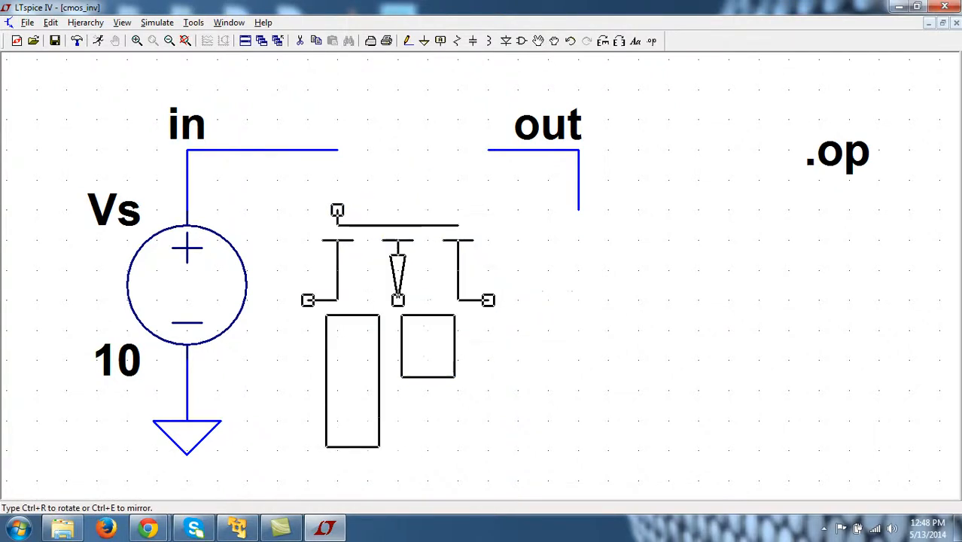
pyautogui.hotkey('ctrl', 'r')
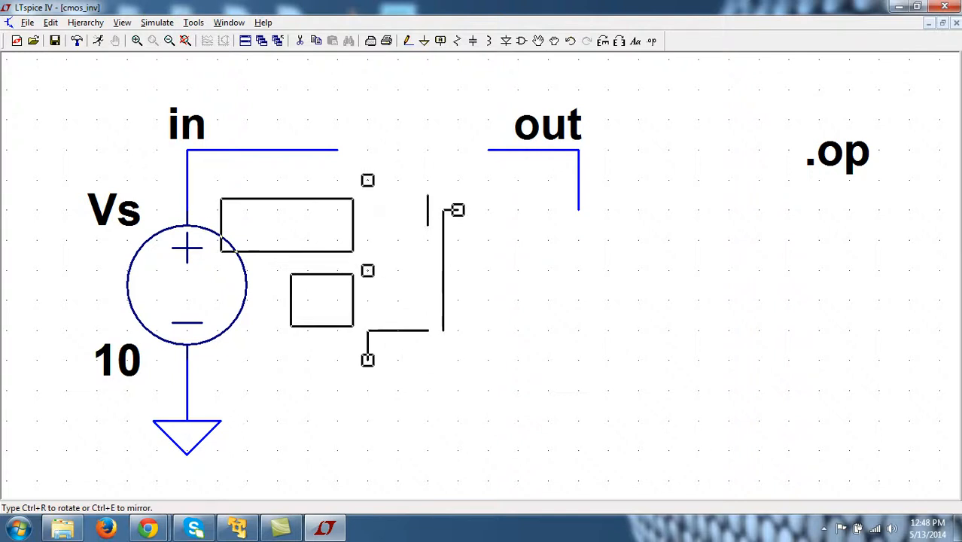
pyautogui.hotkey('ctrl', 'e')
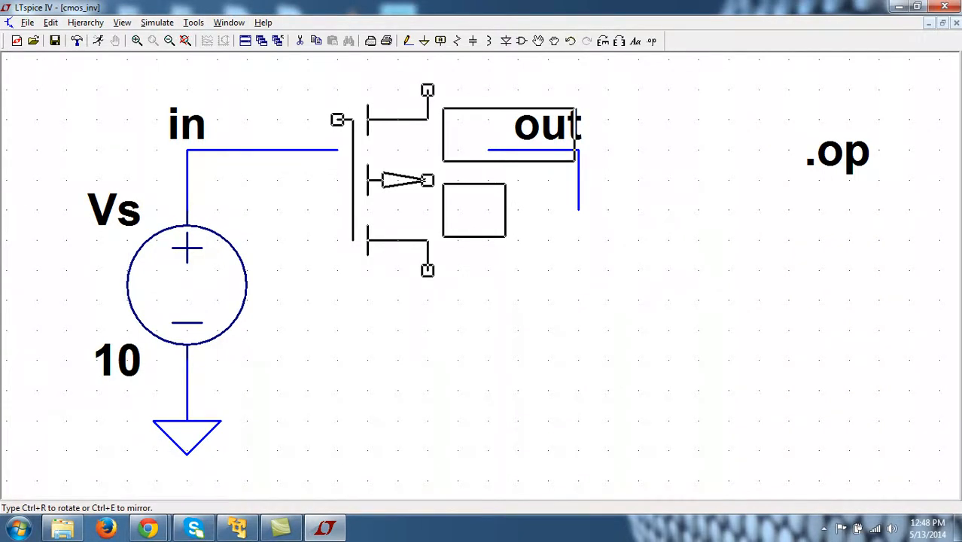
pyautogui.click(618, 214)
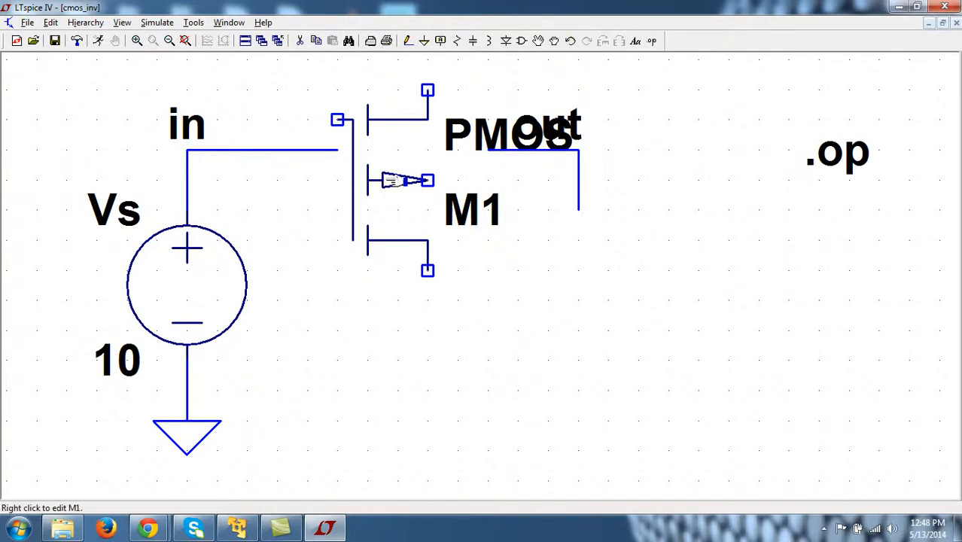
# Examine the component attributes of transistor M1 and close the editor without changes
pyautogui.rightClick(391, 180)
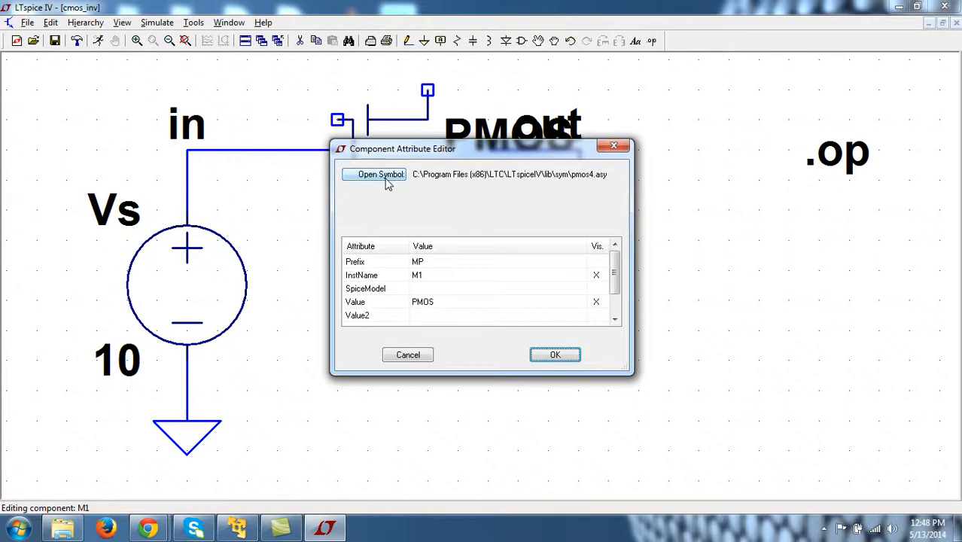
pyautogui.click(411, 355)
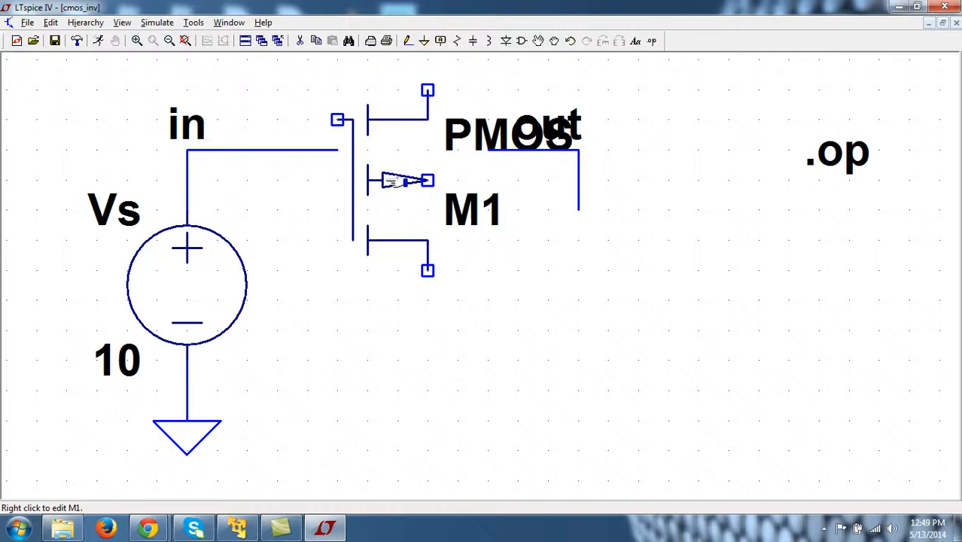
# Set transistor M1's Value2 attribute to l=65n w=260n and hide its PMOS value on the schematic
pyautogui.rightClick(384, 180)
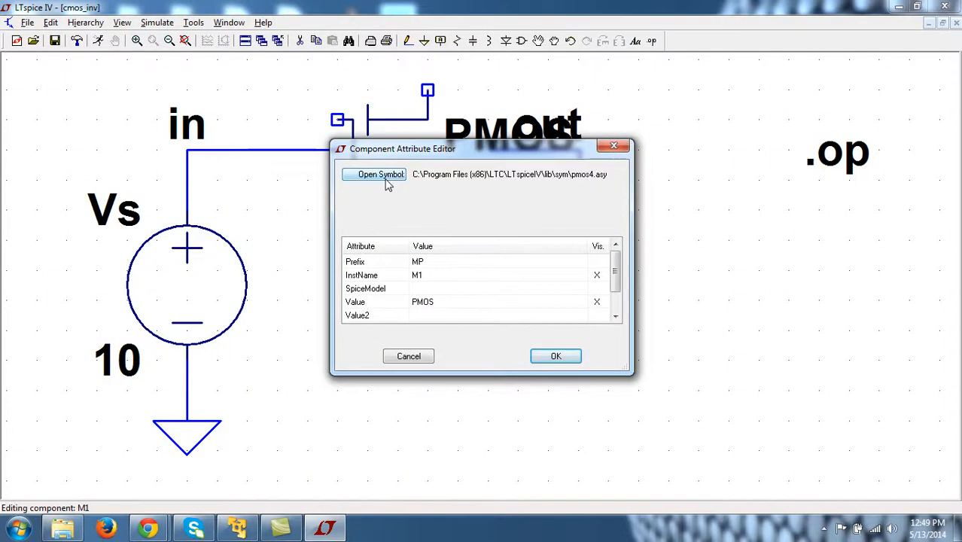
pyautogui.click(410, 358)
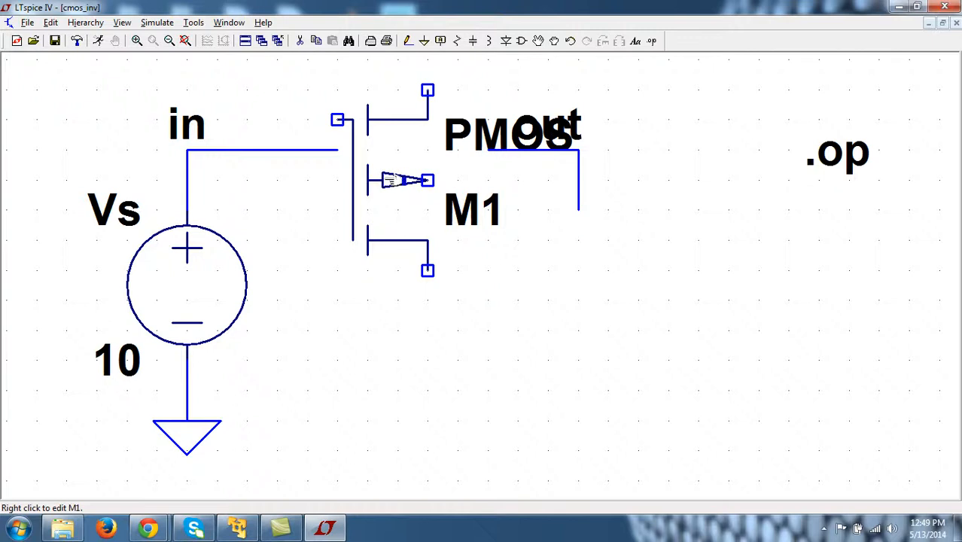
pyautogui.rightClick(386, 179)
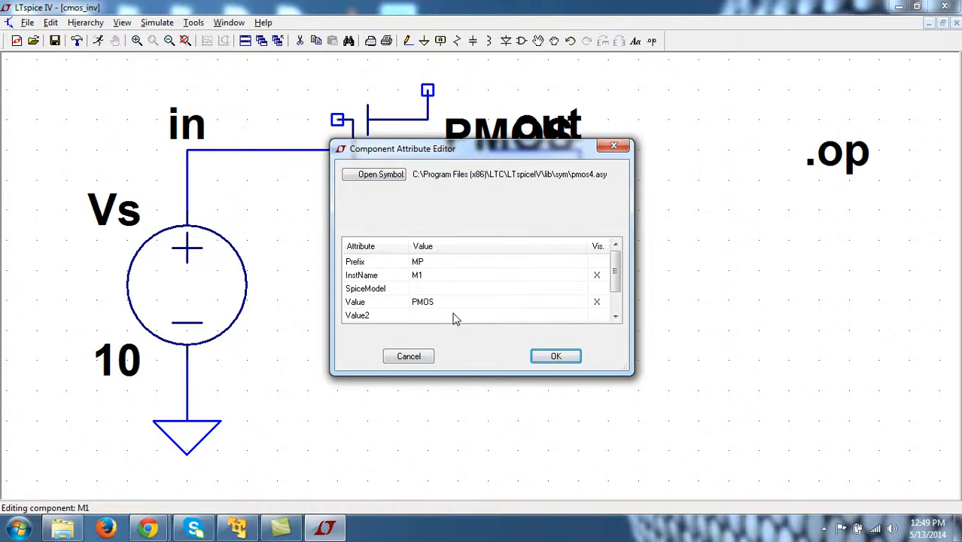
pyautogui.click(418, 318)
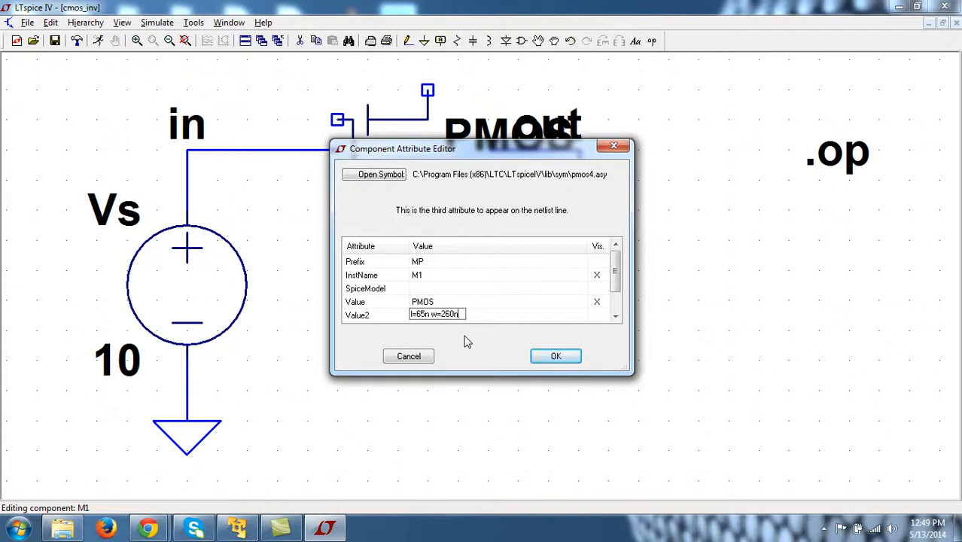
pyautogui.click(526, 307)
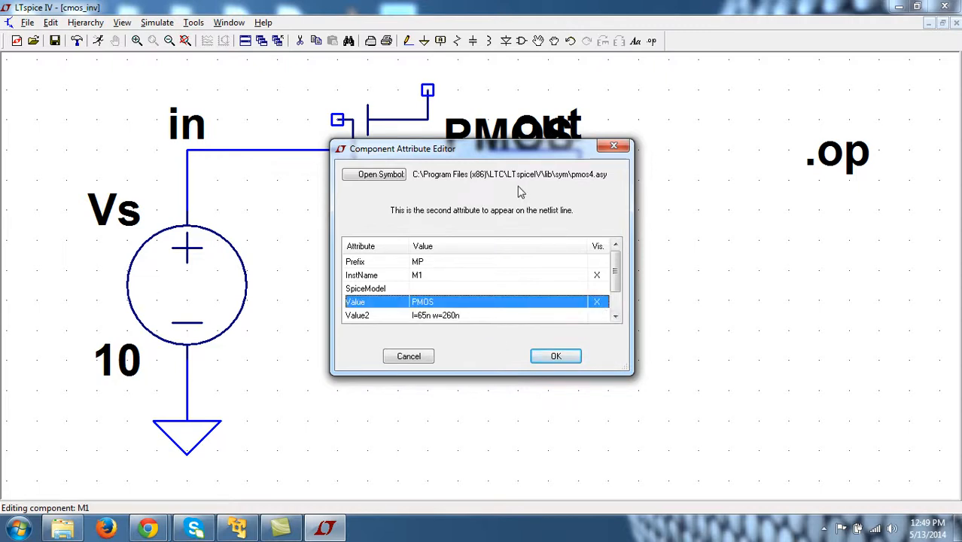
pyautogui.moveTo(511, 150); pyautogui.dragTo(728, 193)
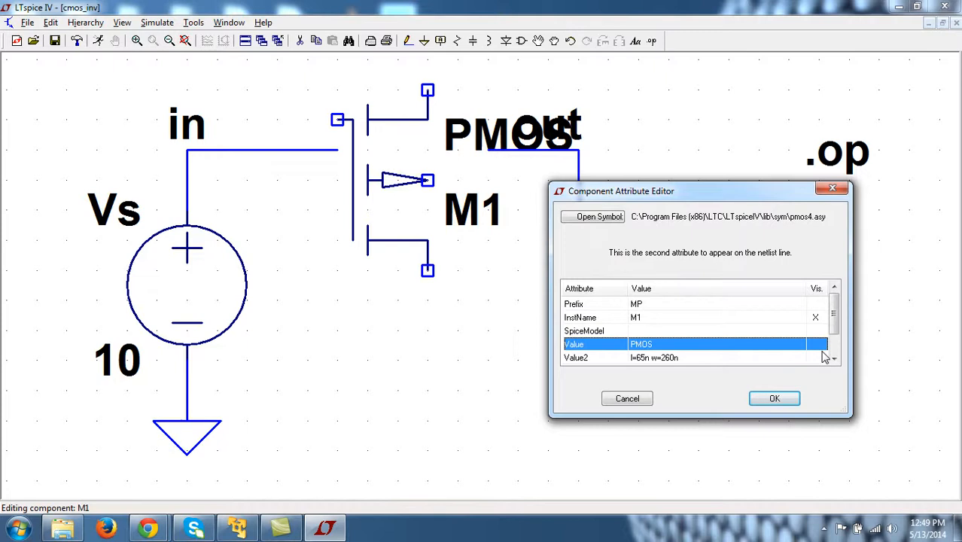
pyautogui.click(763, 401)
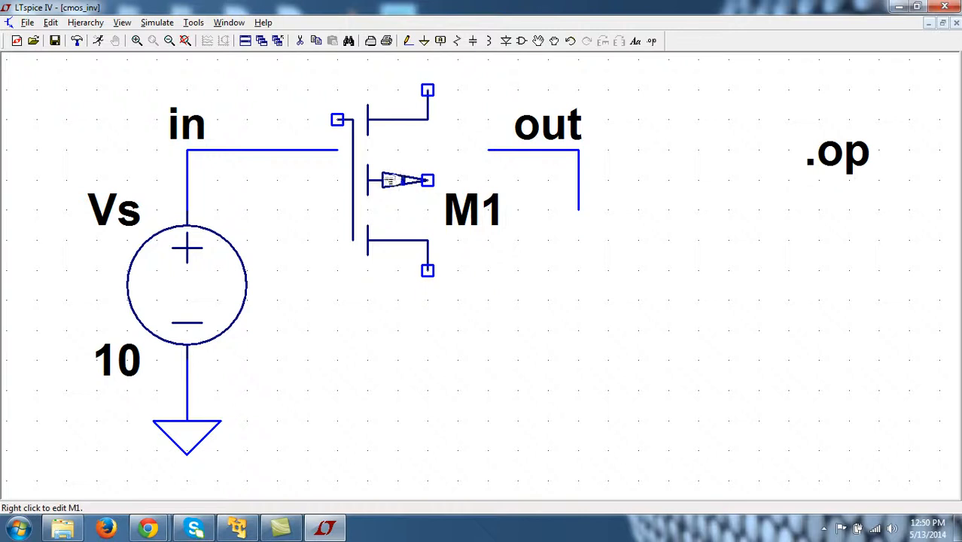
# Display M1's Value2 text on the schematic and nudge that text slightly downward beside the transistor
pyautogui.rightClick(390, 181)
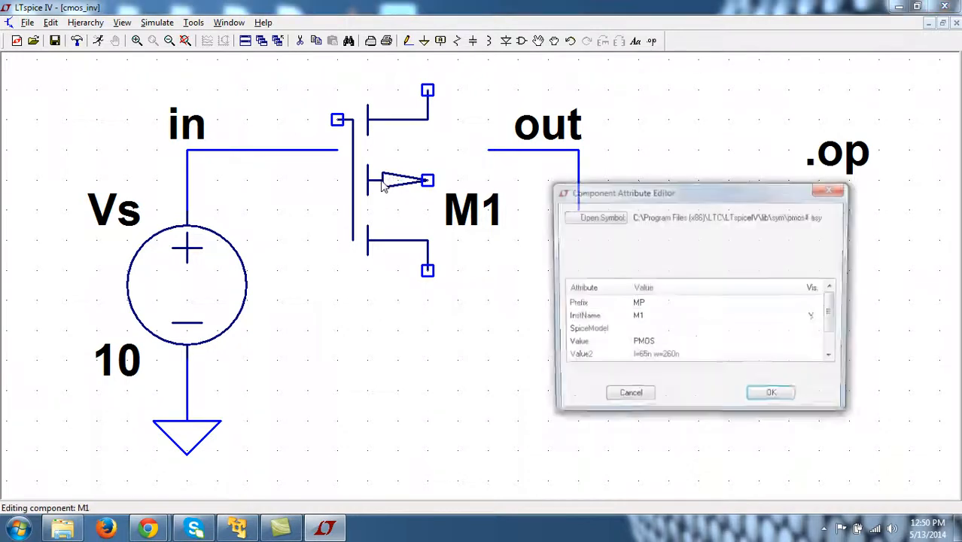
pyautogui.click(815, 359)
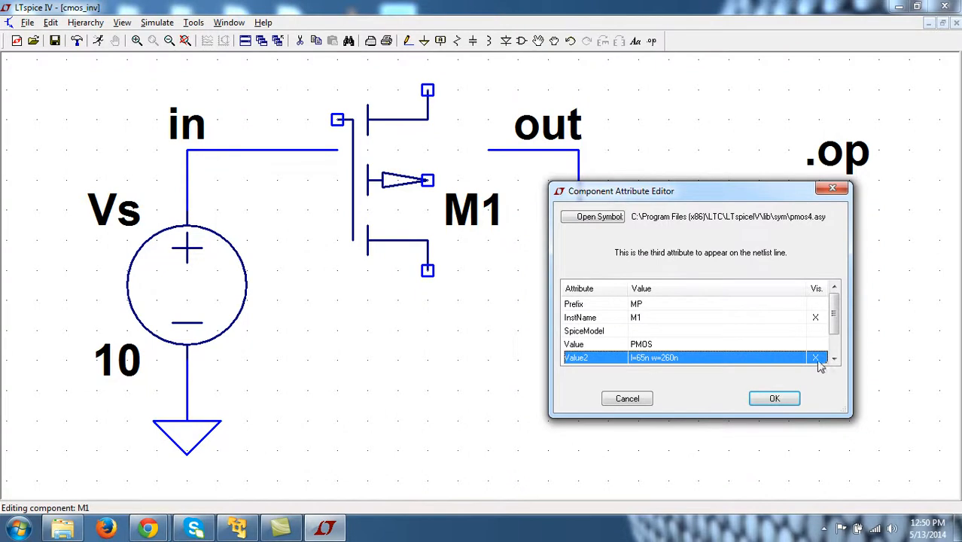
pyautogui.click(790, 400)
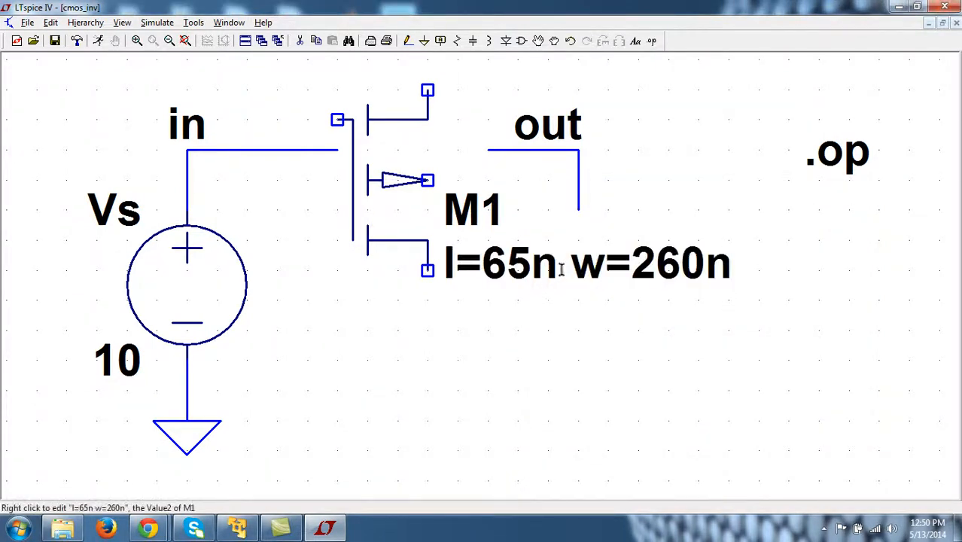
pyautogui.click(538, 41)
pyautogui.click(617, 278)
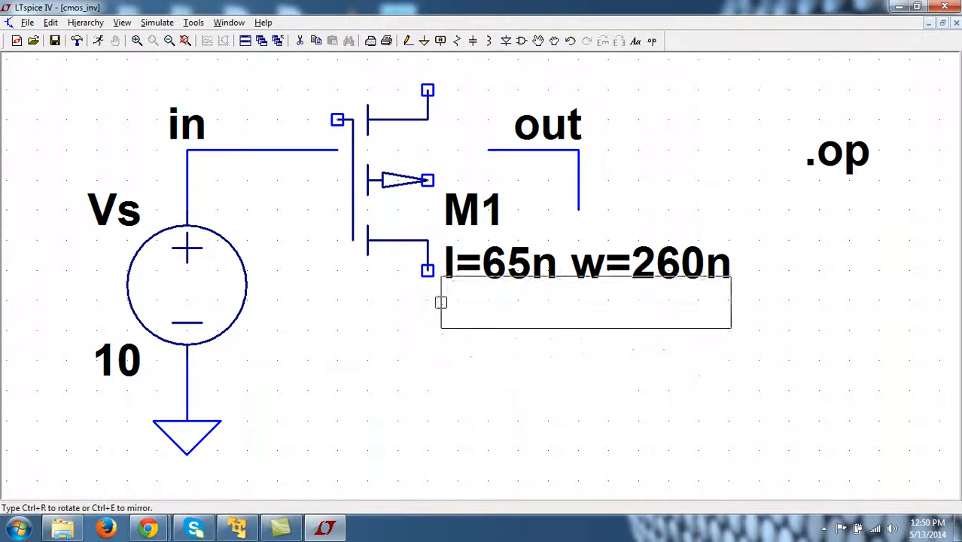
pyautogui.click(616, 278)
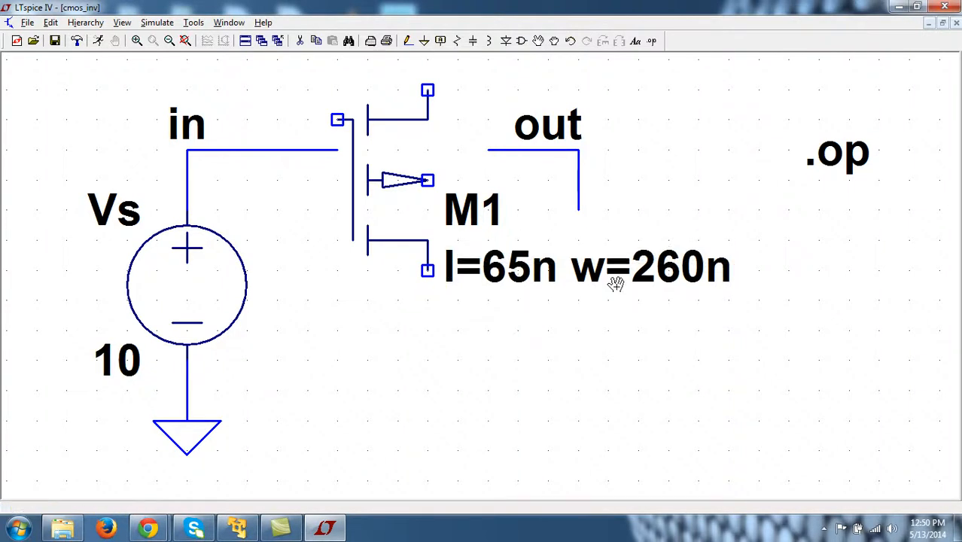
# Hide M1's Value2 text on the schematic again in its component attributes
pyautogui.rightClick(403, 183)
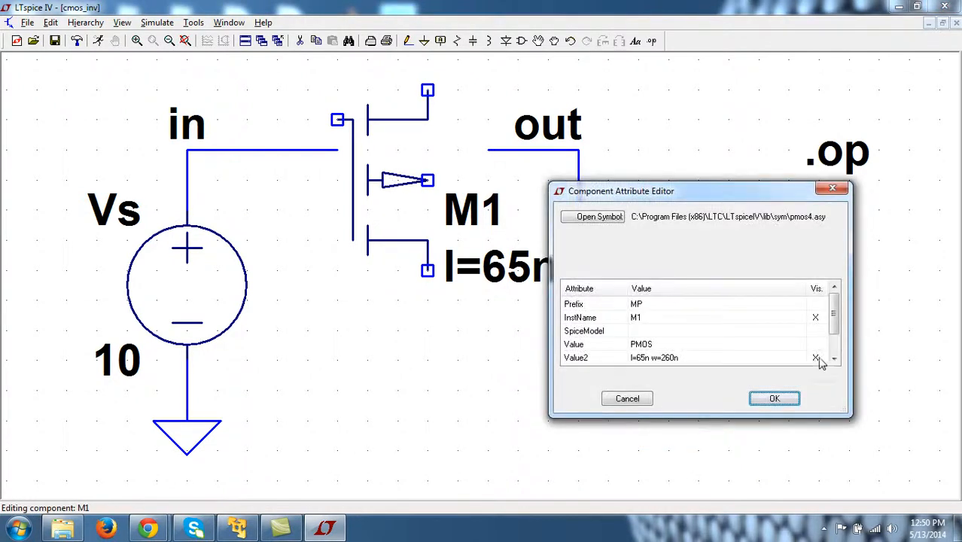
pyautogui.click(820, 360)
pyautogui.click(773, 398)
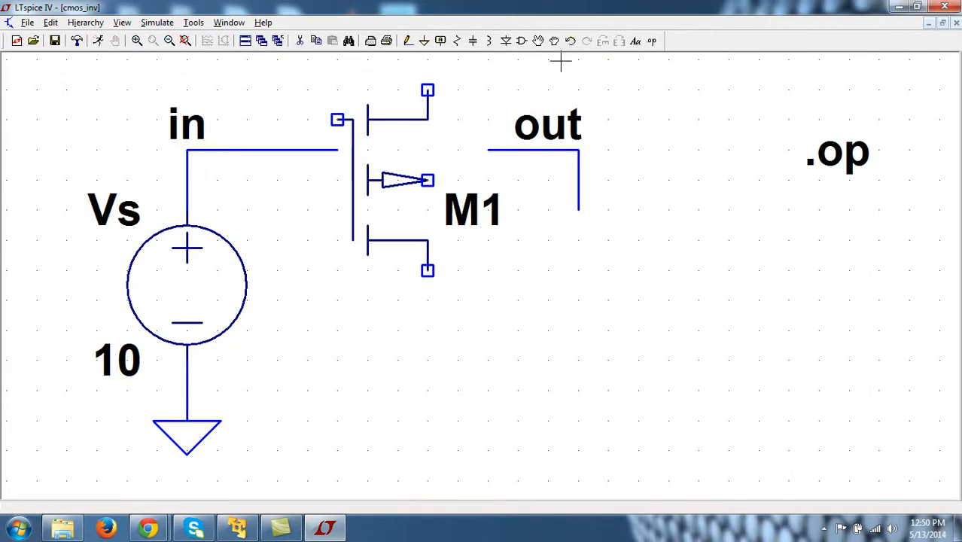
# Place one nmos4 four-terminal N-channel MOSFET directly below M1, aligned with its terminals
pyautogui.click(522, 42)
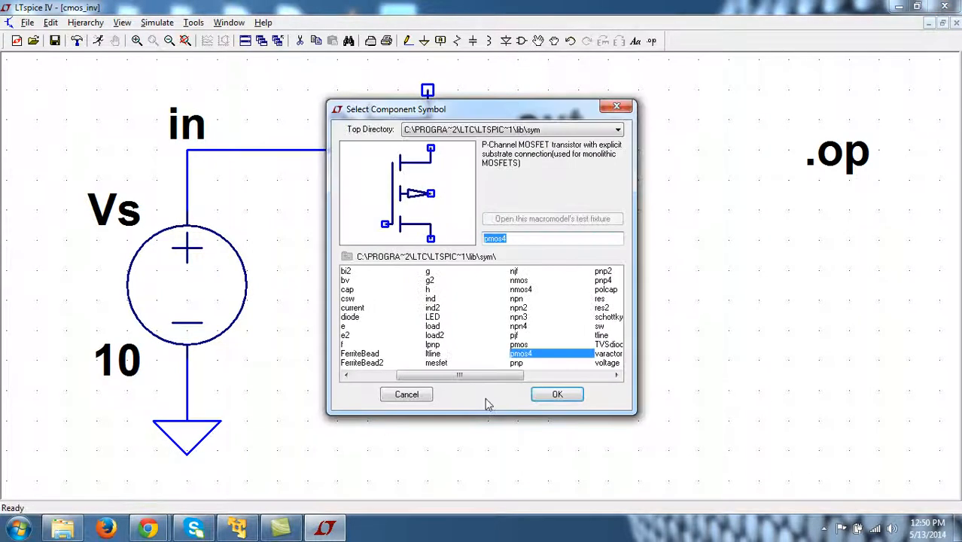
pyautogui.click(528, 291)
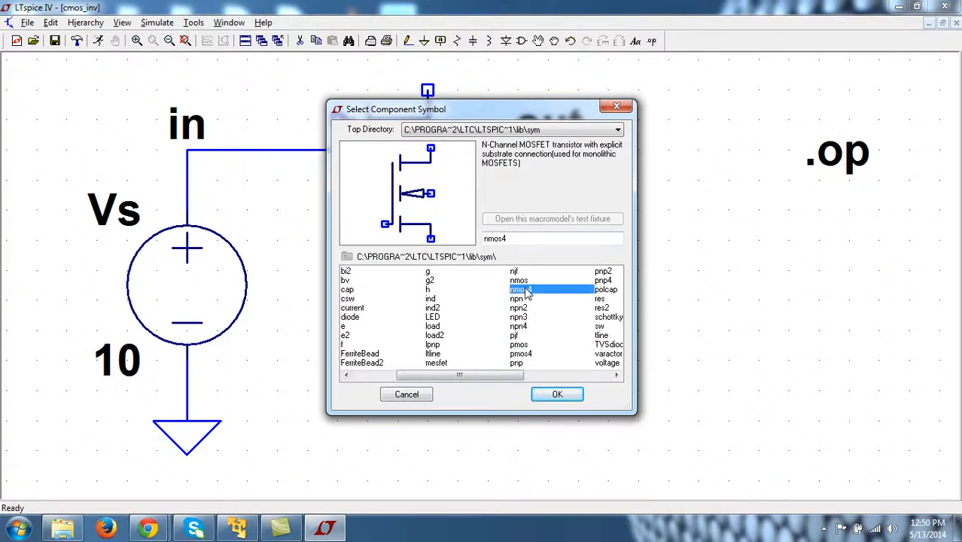
pyautogui.click(559, 394)
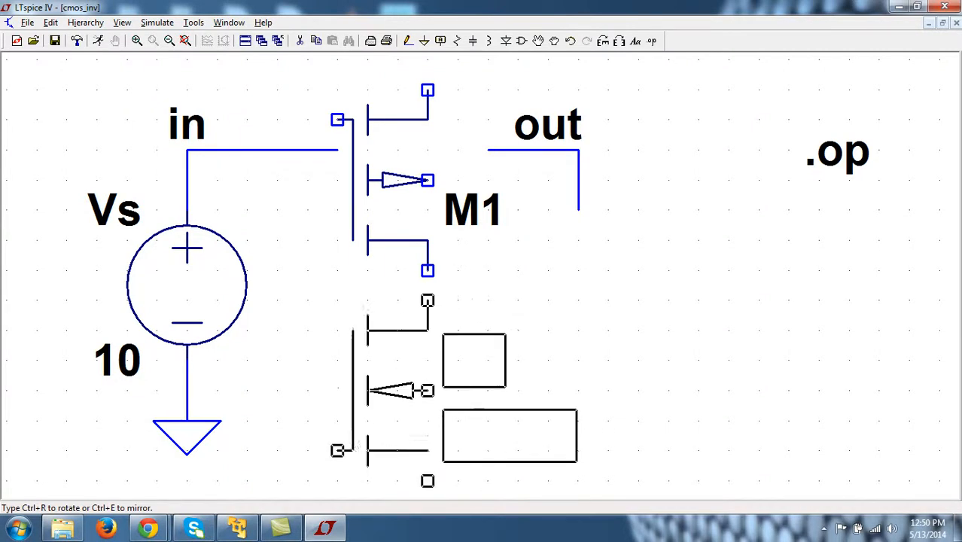
pyautogui.click(422, 326)
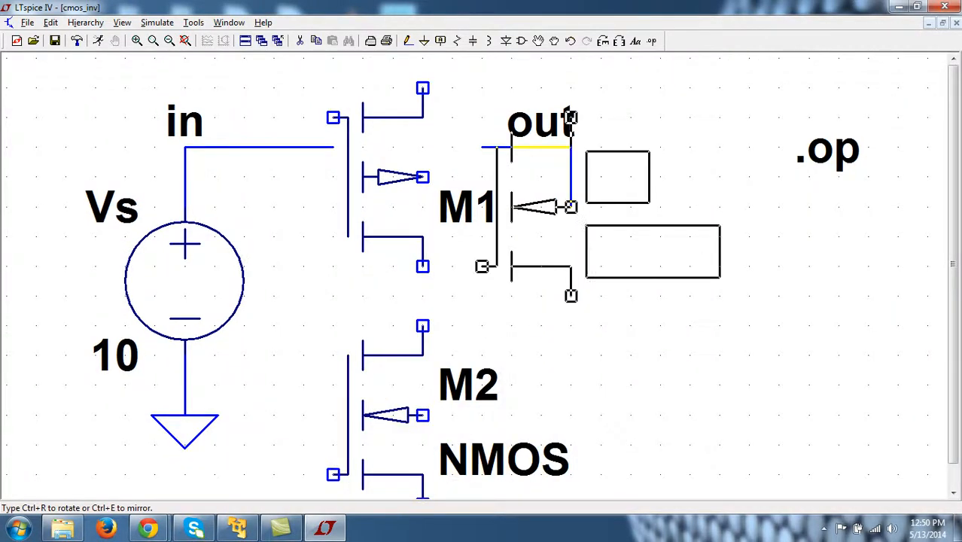
pyautogui.press('Escape')
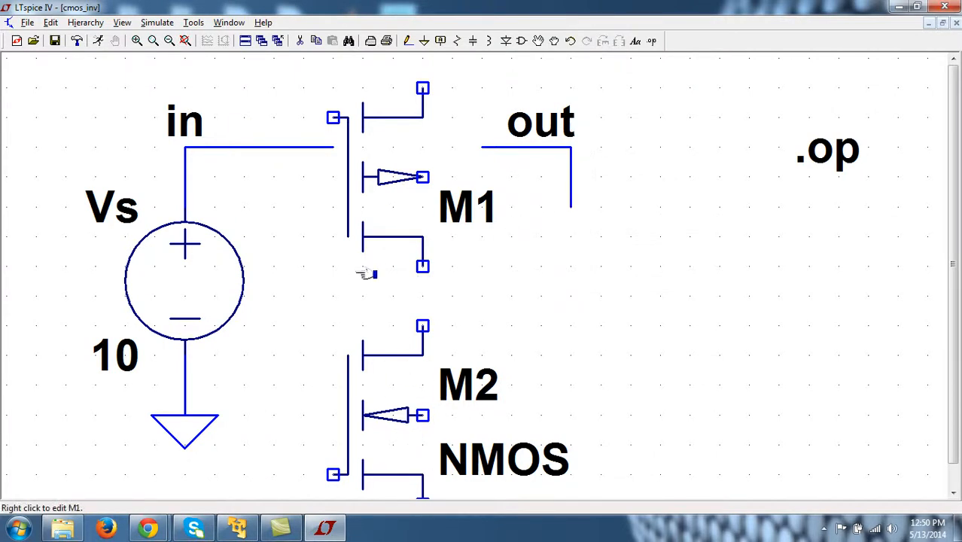
# Set transistor M2's Value2 attribute to l=65n w=130n and hide its NMOS value on the schematic
pyautogui.click(188, 44)
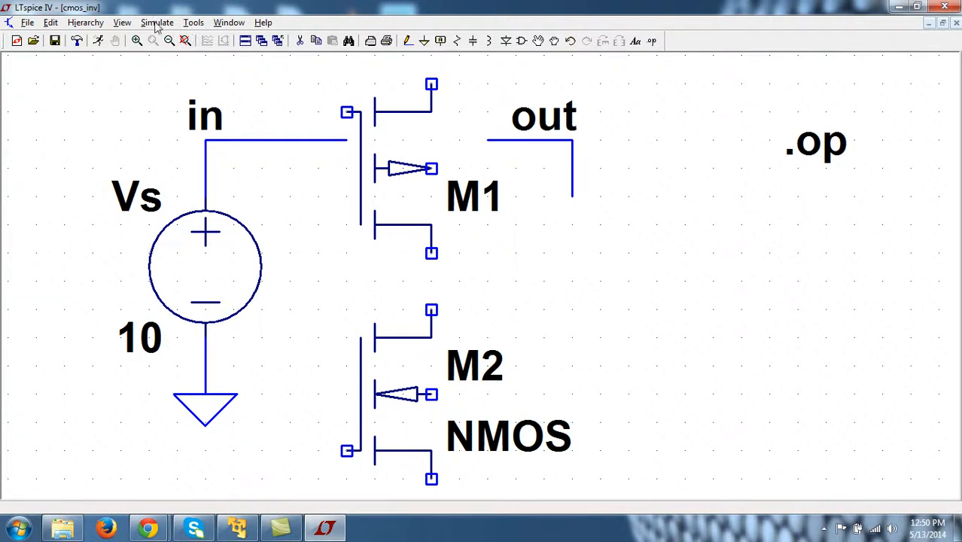
pyautogui.click(169, 42)
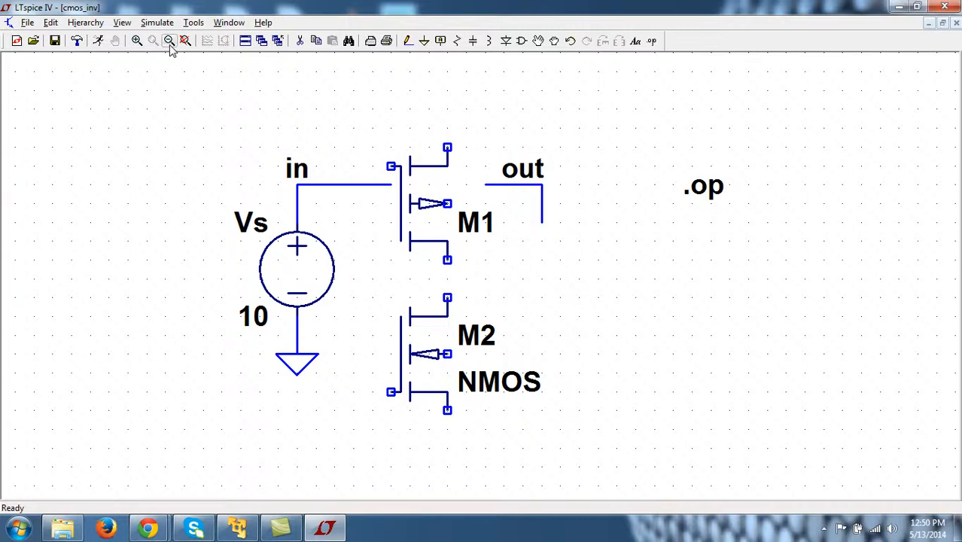
pyautogui.click(185, 41)
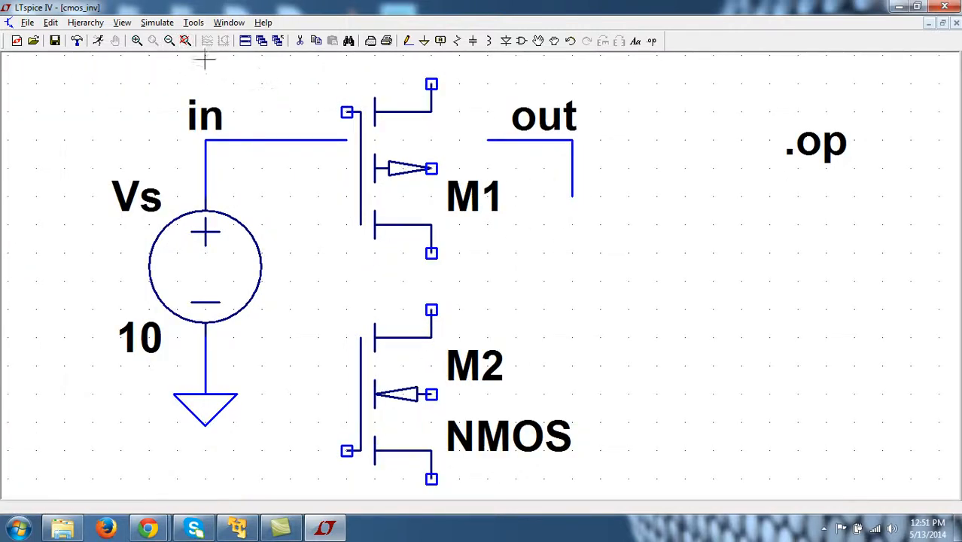
pyautogui.click(169, 43)
pyautogui.click(169, 42)
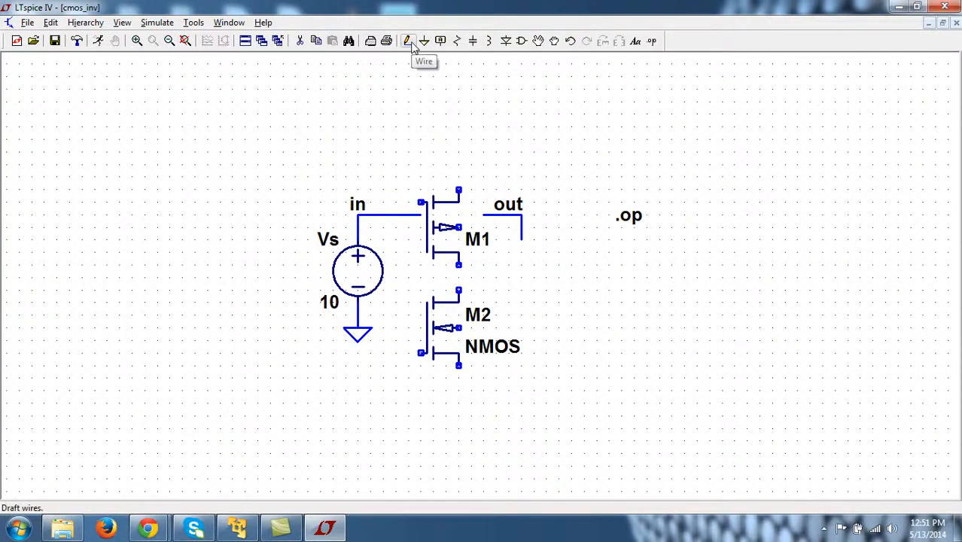
pyautogui.rightClick(445, 329)
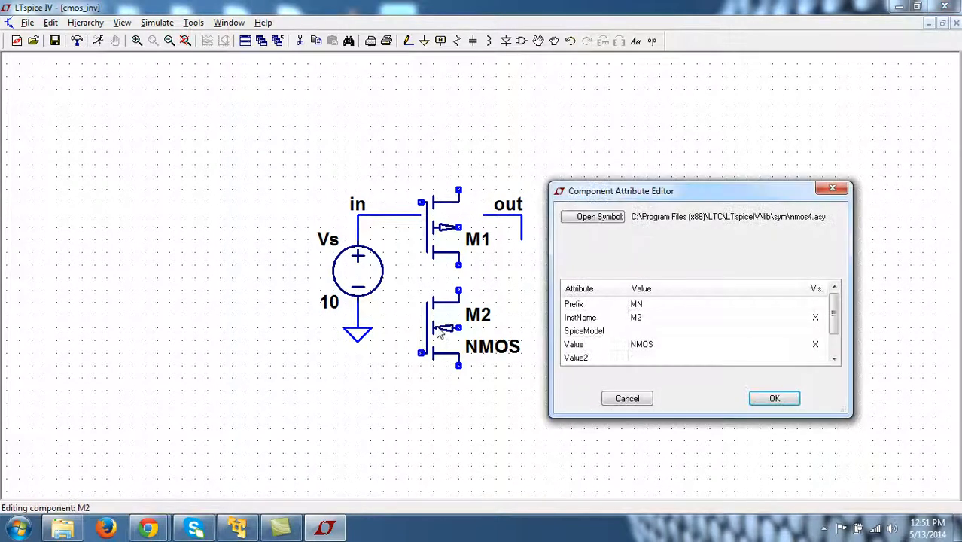
pyautogui.click(634, 358)
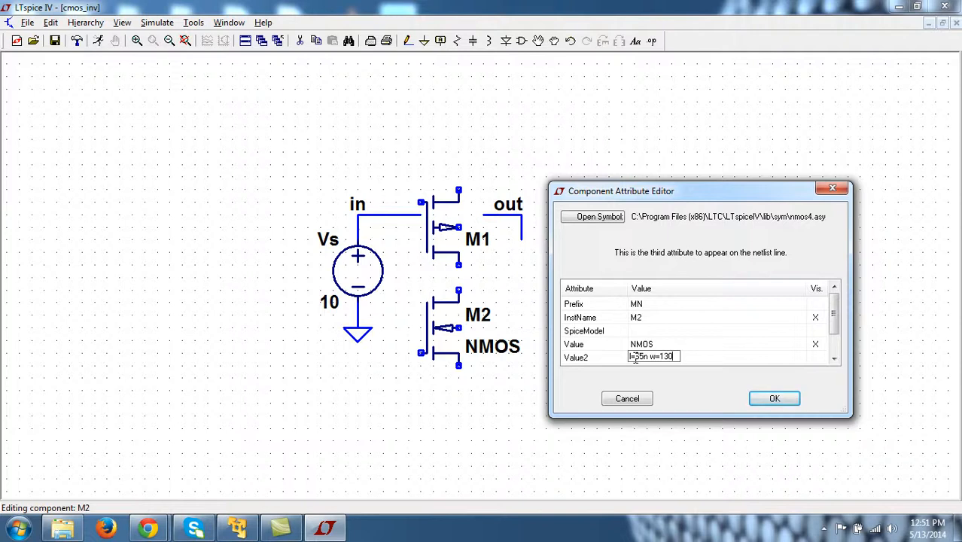
pyautogui.click(783, 400)
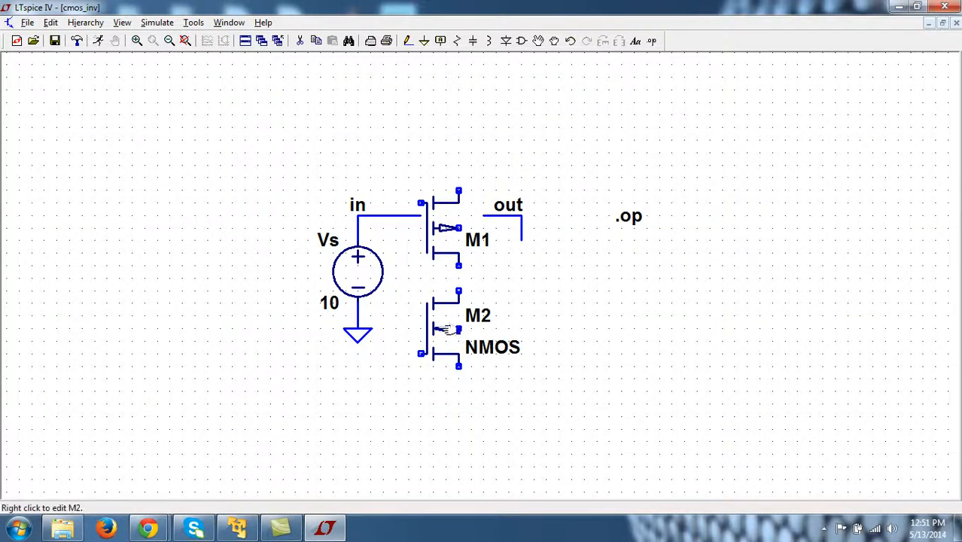
pyautogui.rightClick(445, 329)
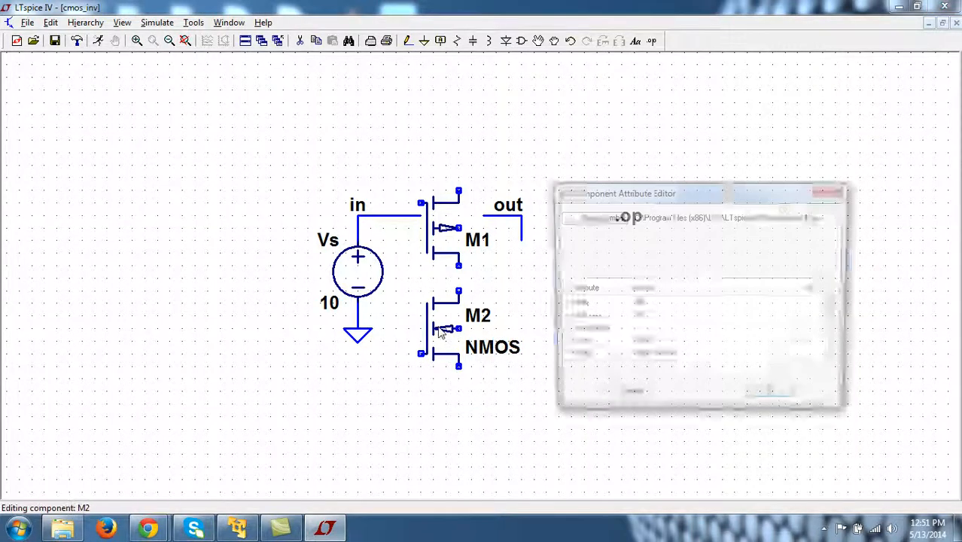
pyautogui.click(824, 348)
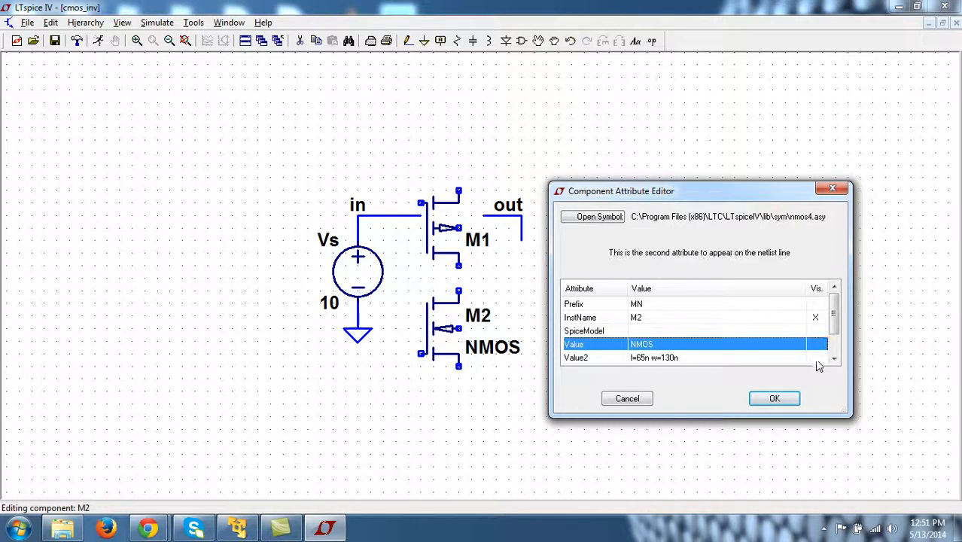
pyautogui.click(775, 398)
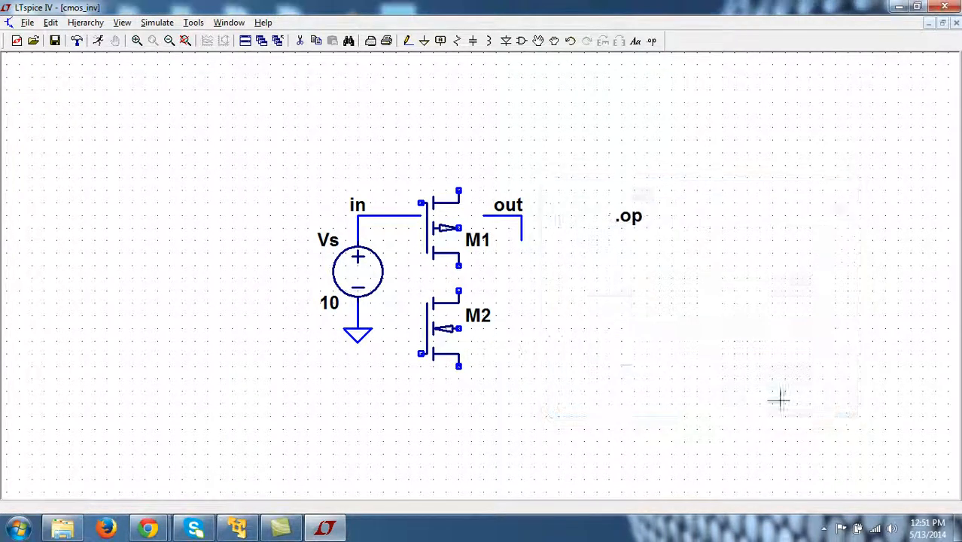
# Rename the upper transistor M1 as MP and the lower transistor M2 as MN
pyautogui.rightClick(477, 240)
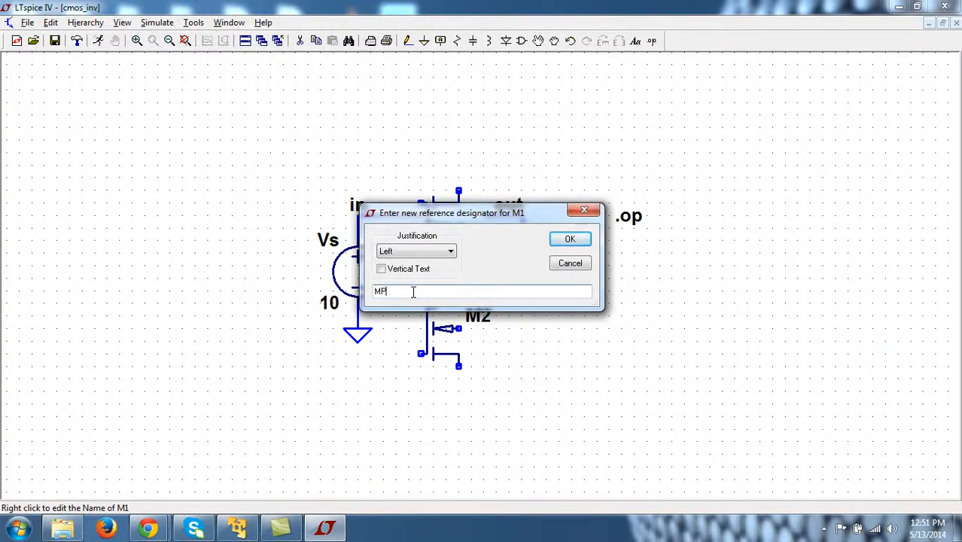
pyautogui.click(570, 239)
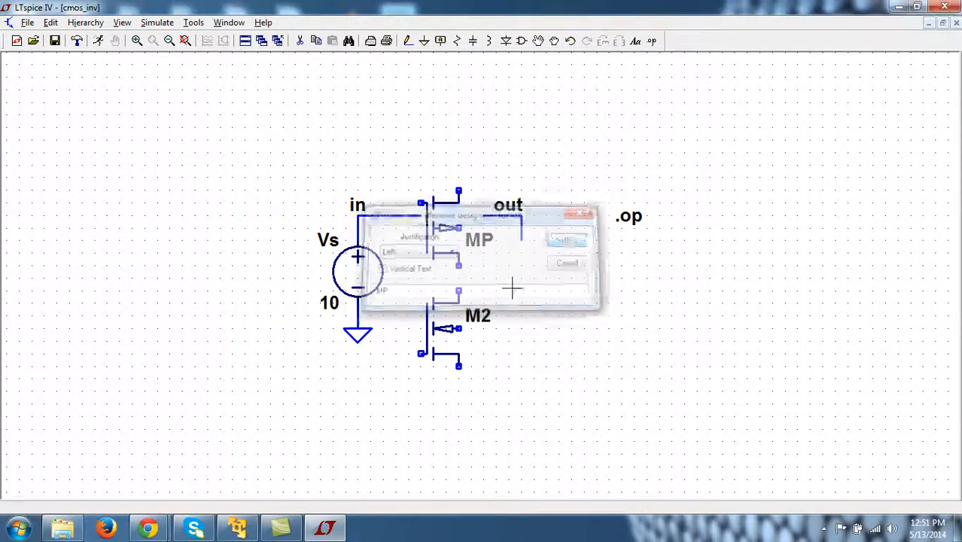
pyautogui.rightClick(477, 317)
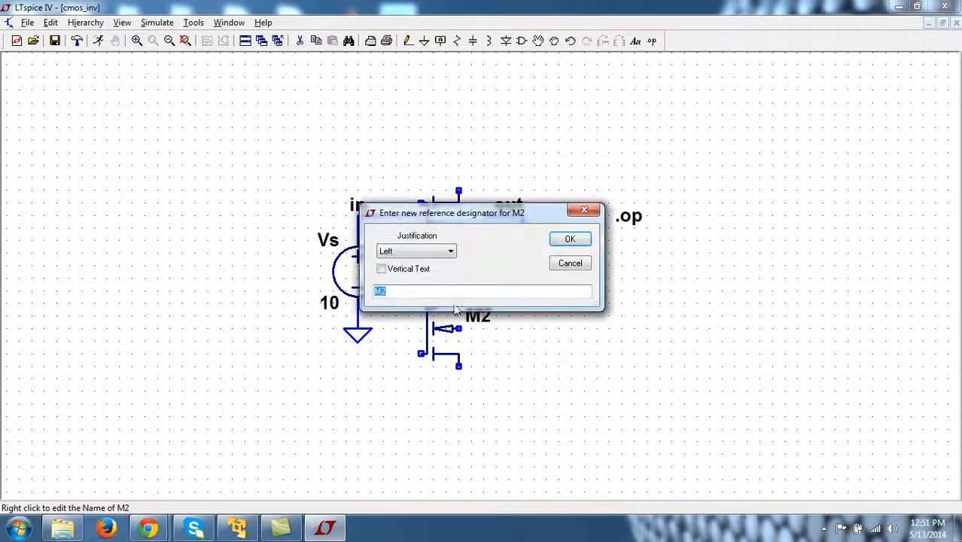
pyautogui.click(427, 293)
pyautogui.write('N')
pyautogui.click(570, 240)
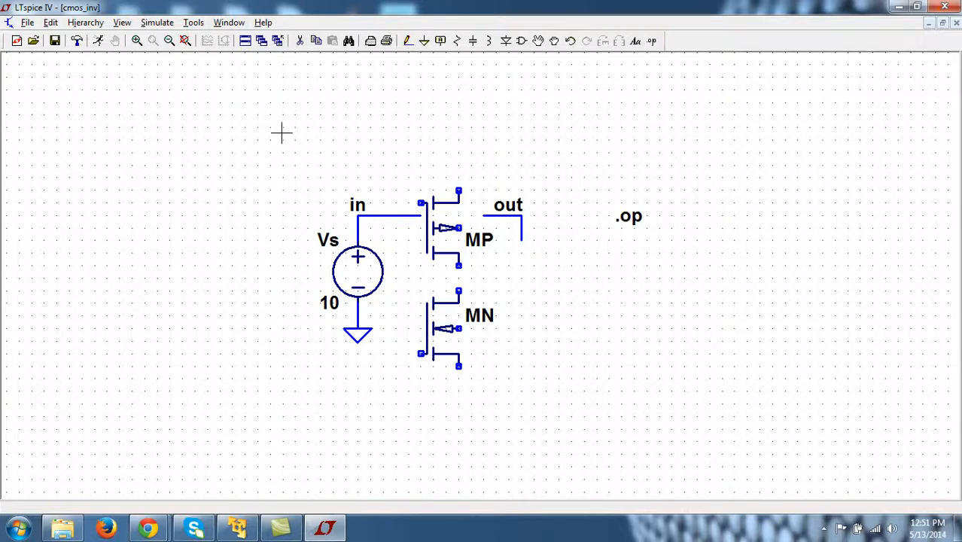
# Shift source Vs with its ground and in label left and down, away from the transistors, keeping the input wire attached
pyautogui.click(554, 41)
pyautogui.moveTo(292, 176); pyautogui.dragTo(319, 426)
pyautogui.moveTo(270, 280); pyautogui.dragTo(258, 305)
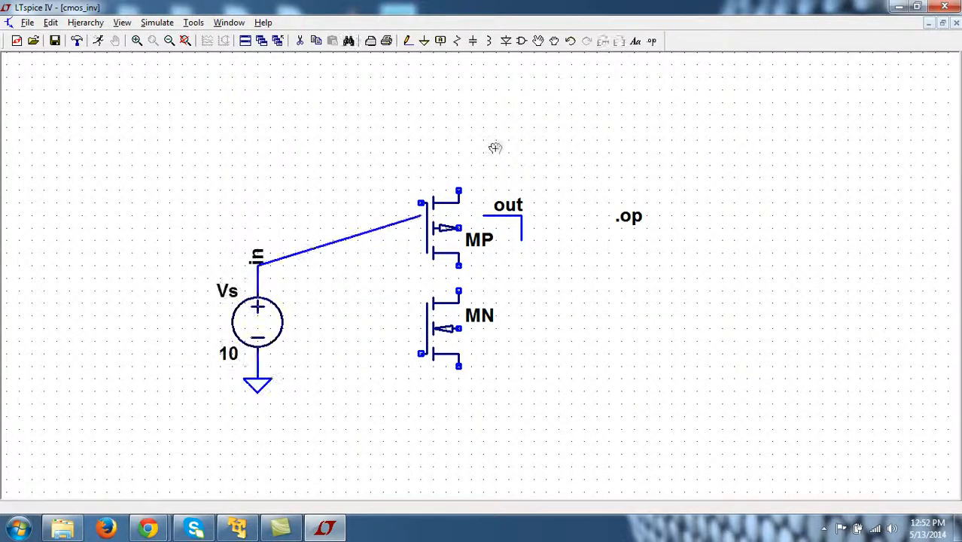
pyautogui.click(536, 43)
# Wire MP's drain down to MN's drain and tie MP's body terminal to its source
pyautogui.click(410, 42)
pyautogui.click(458, 265)
pyautogui.click(458, 290)
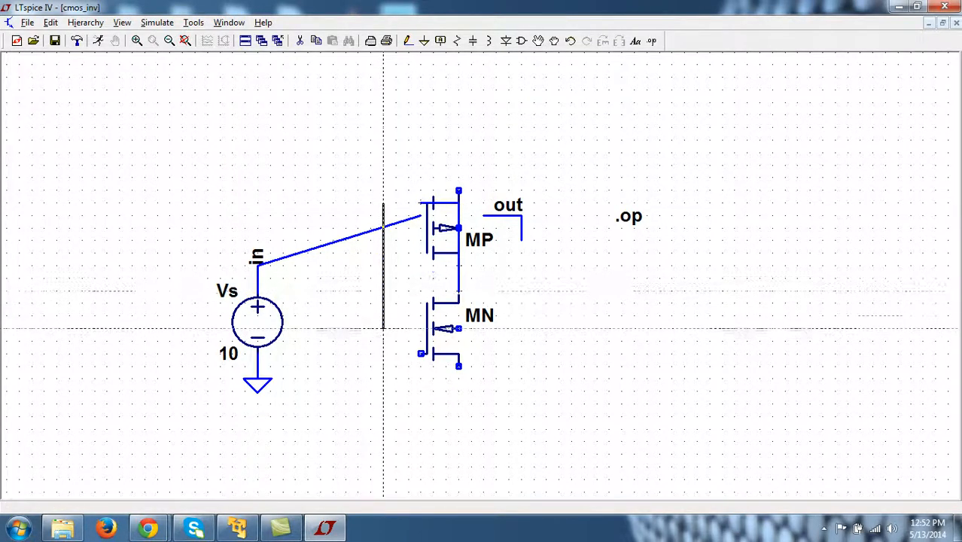
# Join the gates of MP and MN with a common vertical wire to the left of the transistors
pyautogui.click(383, 354)
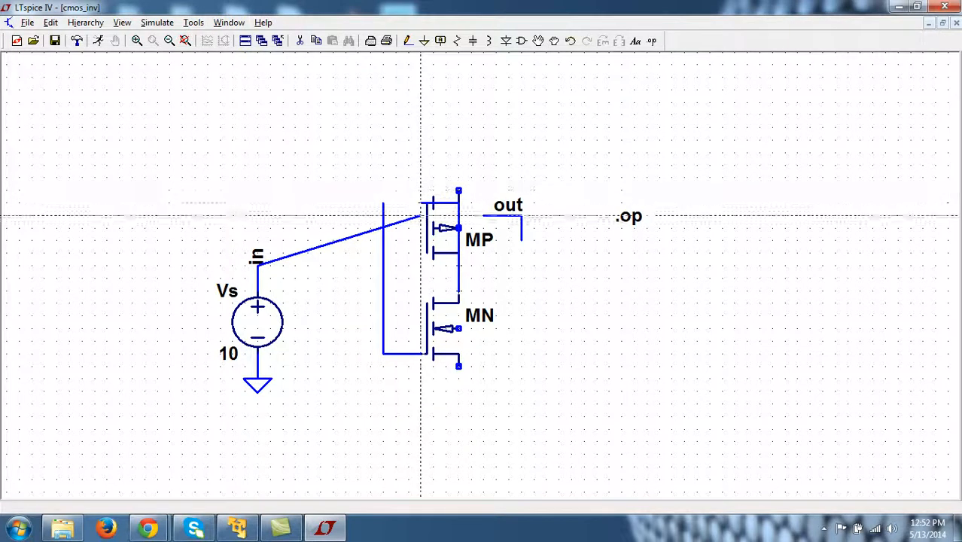
pyautogui.click(383, 204)
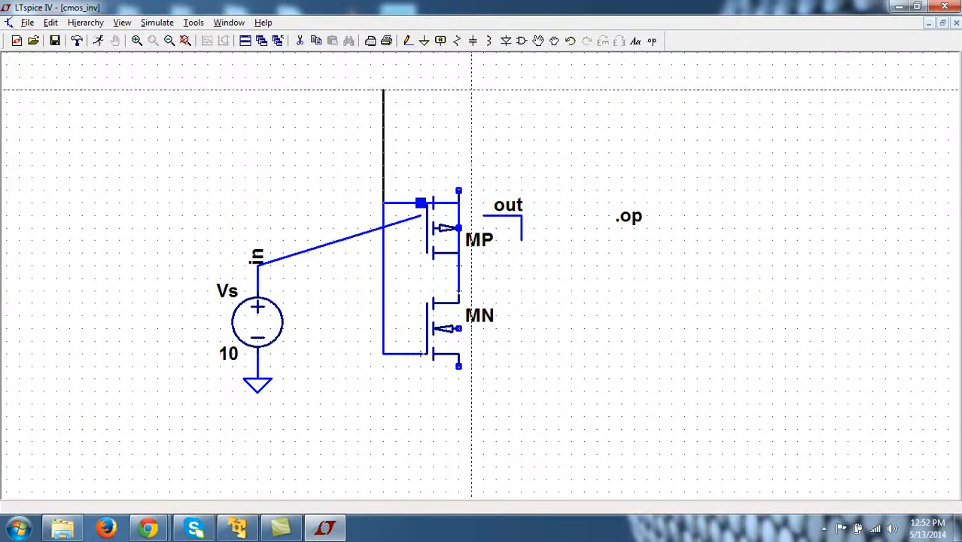
pyautogui.rightClick(472, 90)
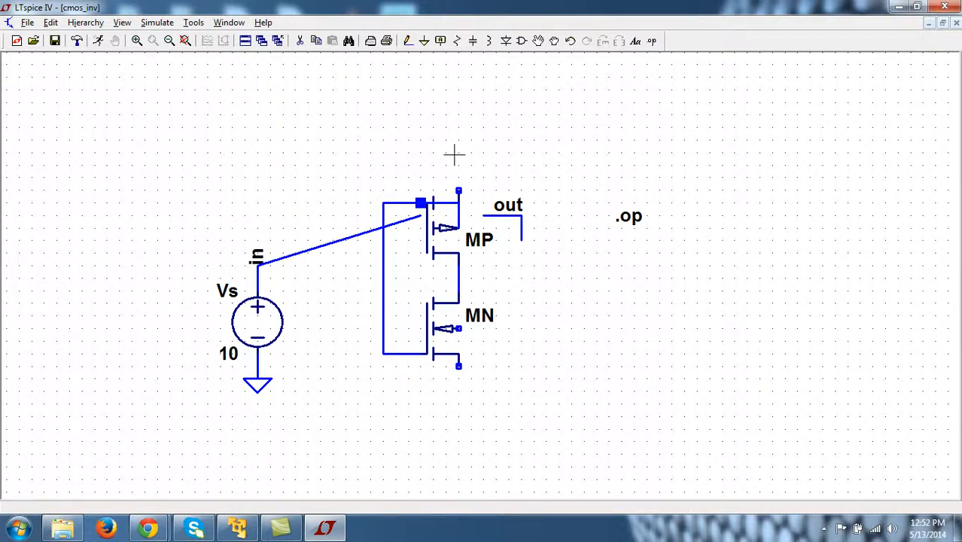
# Delete the wire overrunning MP's gate and redraw it from the gate terminal to the common gate wire
pyautogui.click(300, 40)
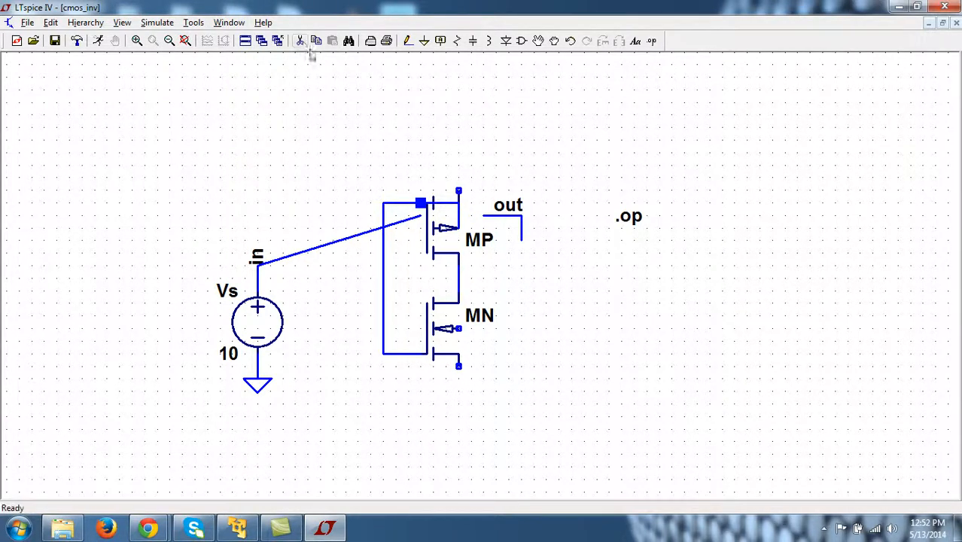
pyautogui.click(419, 202)
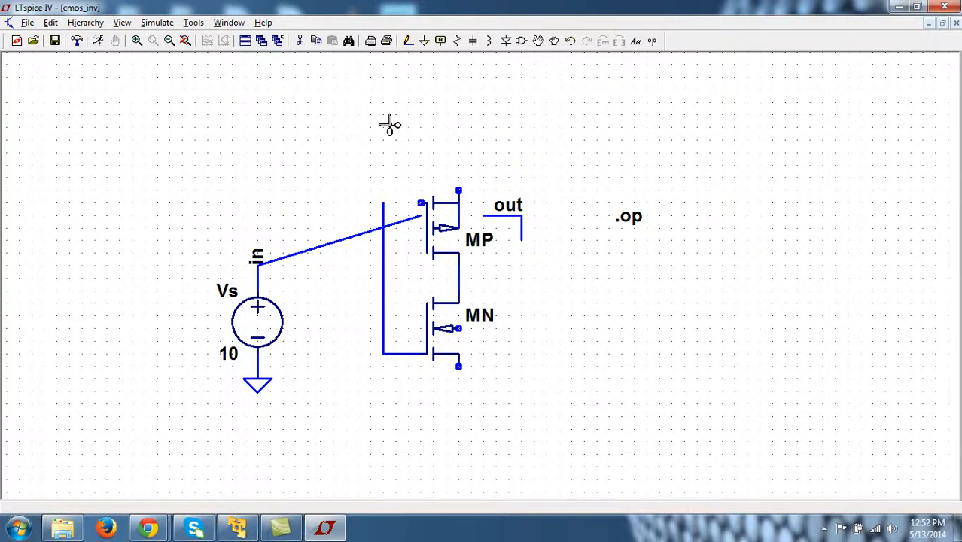
pyautogui.click(408, 43)
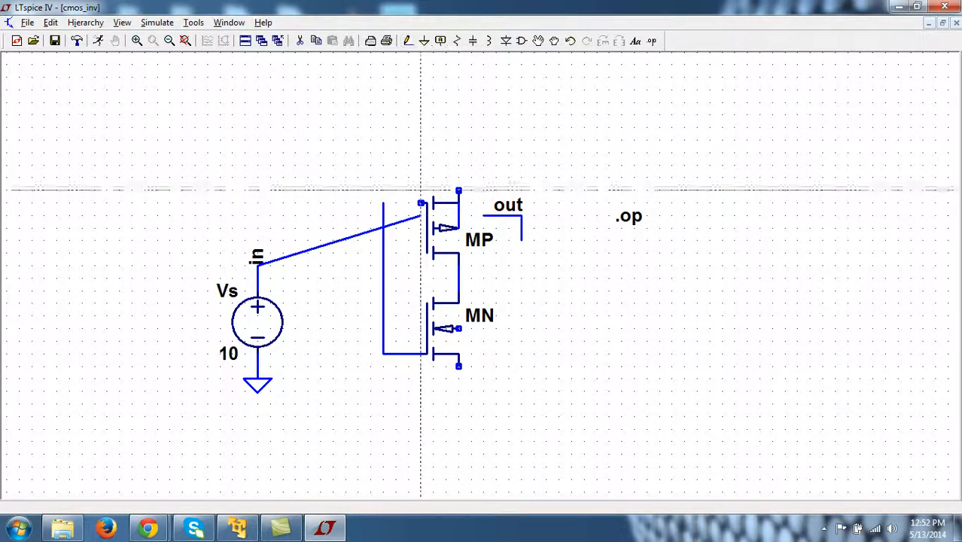
pyautogui.click(420, 202)
pyautogui.click(383, 202)
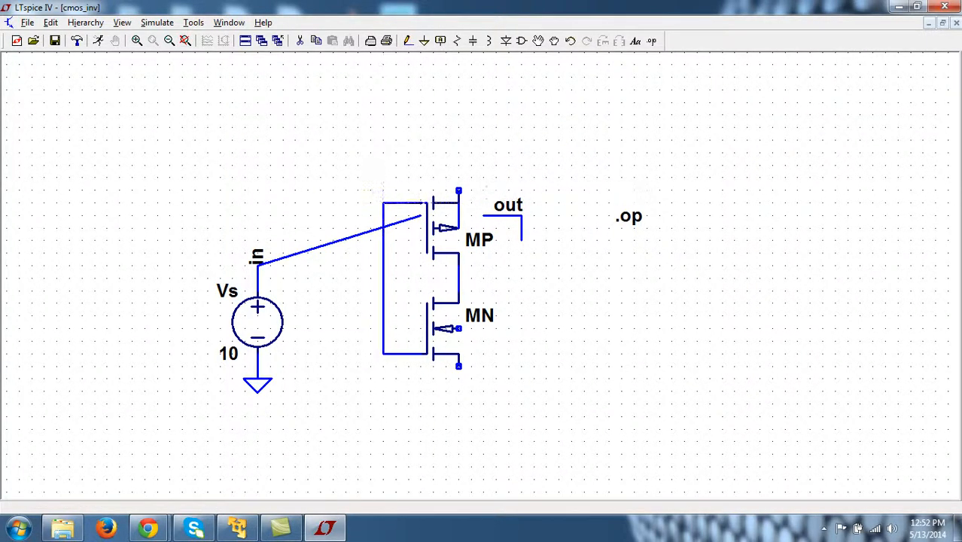
pyautogui.press('Escape')
# Reroute the slanted input wire horizontally to the common gate wire and delete the leftover diagonal segment
pyautogui.click(539, 42)
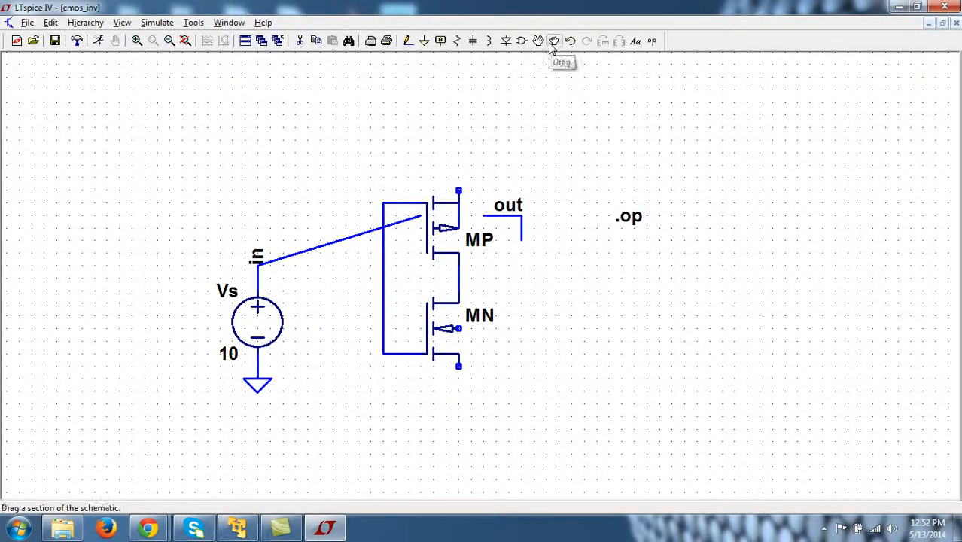
pyautogui.click(417, 218)
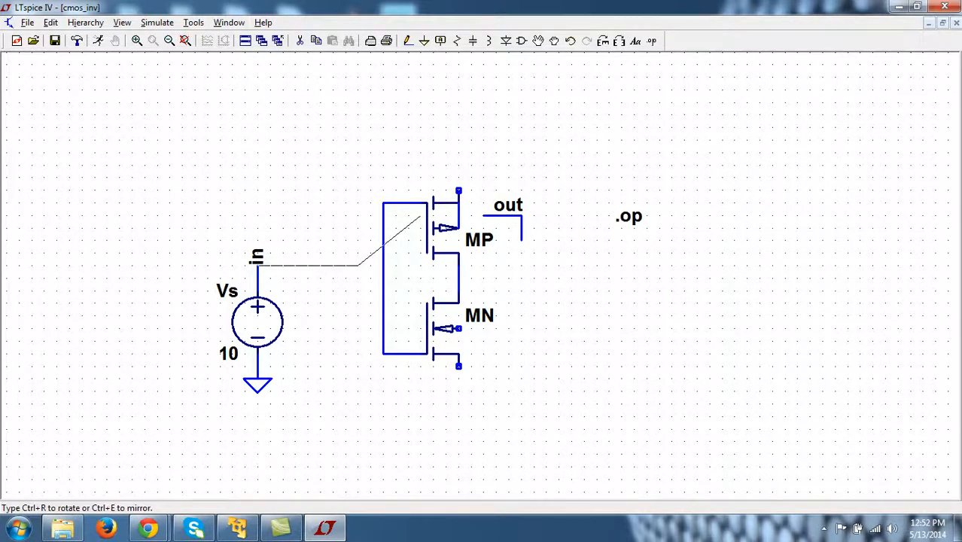
pyautogui.click(382, 265)
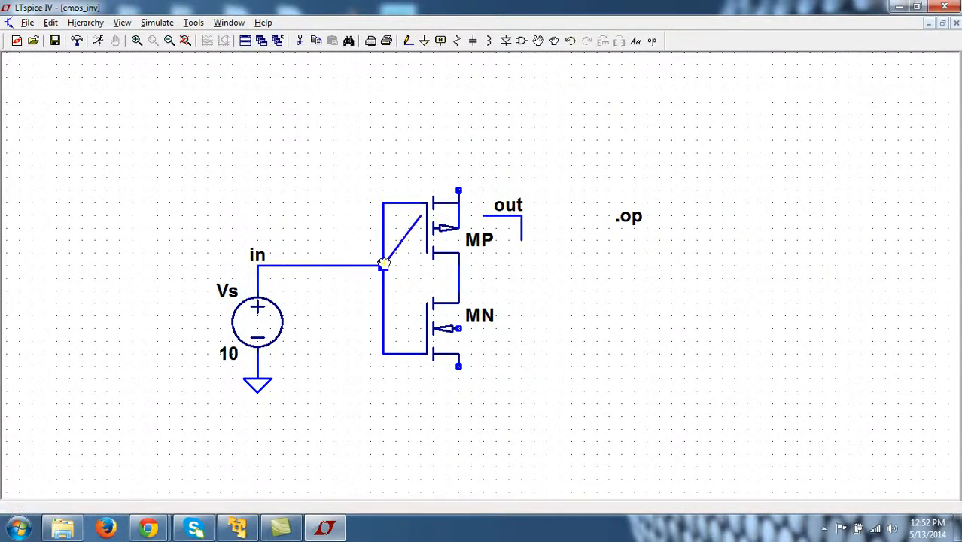
pyautogui.click(299, 41)
pyautogui.click(407, 237)
# Move the out label with its wire onto the node between the two drains and delete its leftover vertical segment
pyautogui.click(538, 41)
pyautogui.moveTo(474, 186); pyautogui.dragTo(538, 244)
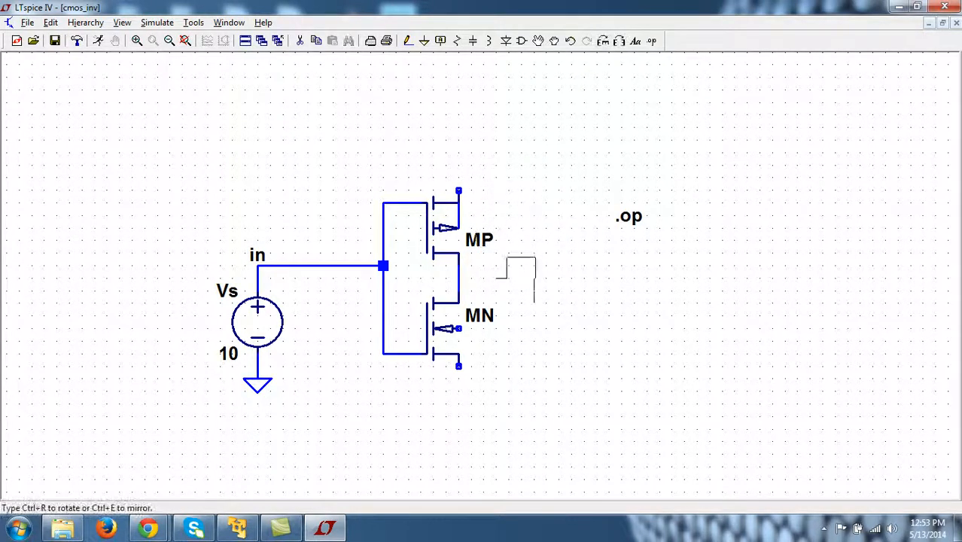
pyautogui.click(498, 245)
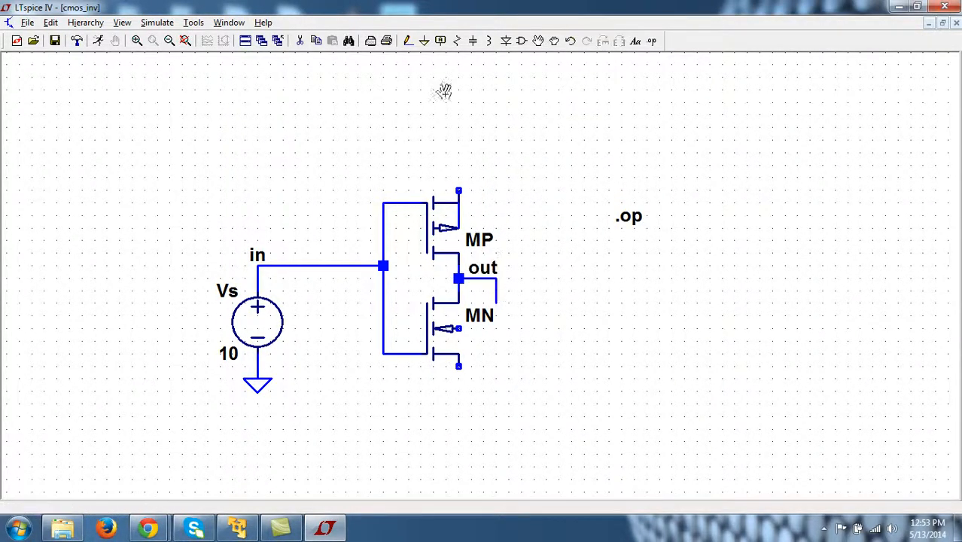
pyautogui.click(300, 41)
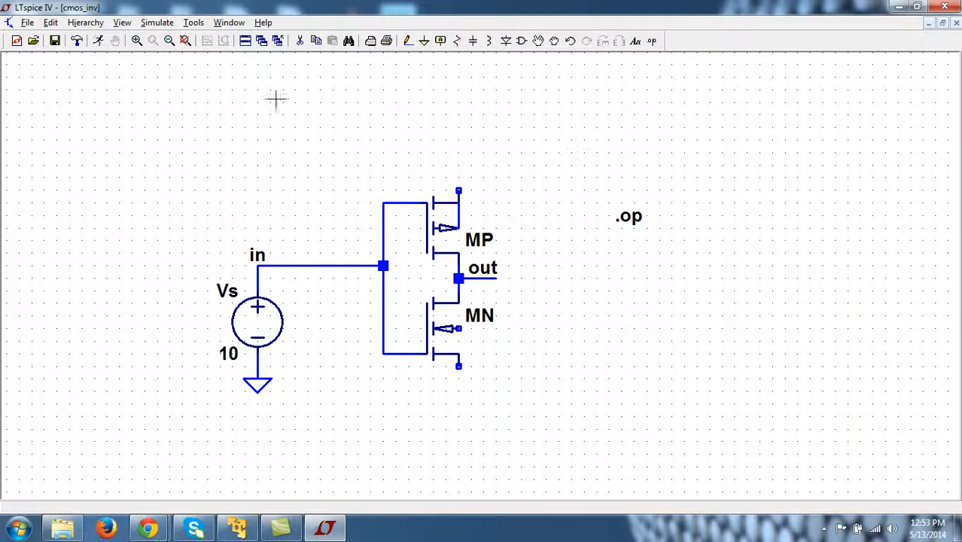
# Place a voltage source to the right of the transistors, below the .op directive
pyautogui.click(520, 41)
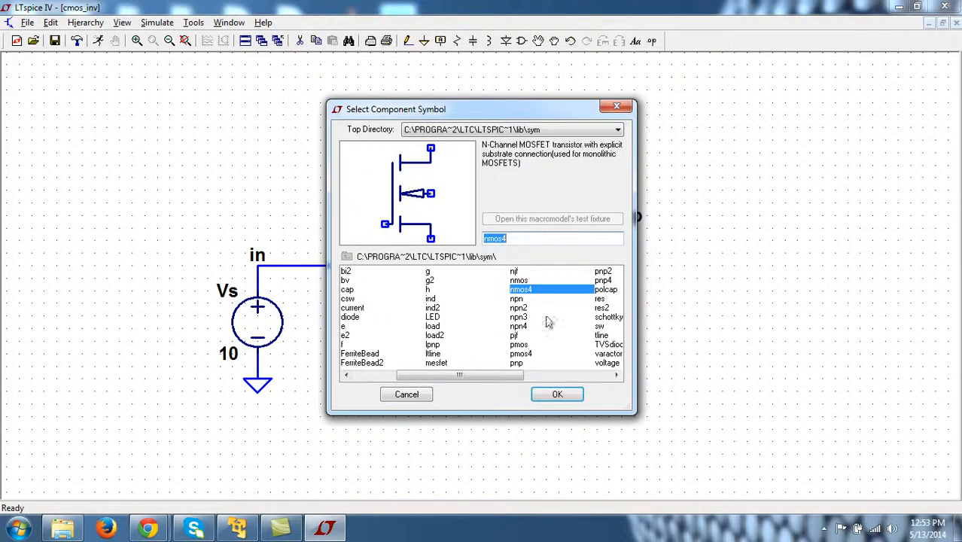
pyautogui.moveTo(487, 380); pyautogui.dragTo(593, 382)
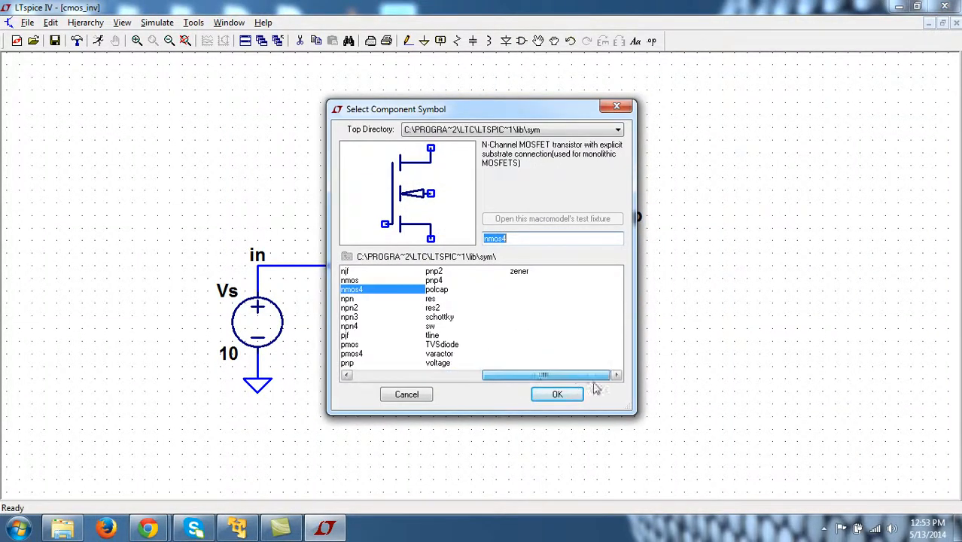
pyautogui.doubleClick(444, 364)
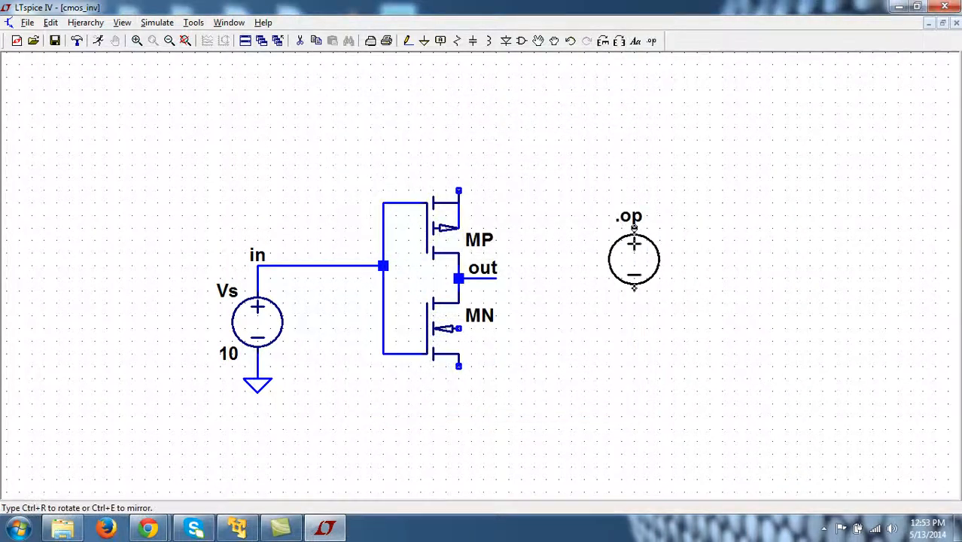
pyautogui.click(584, 241)
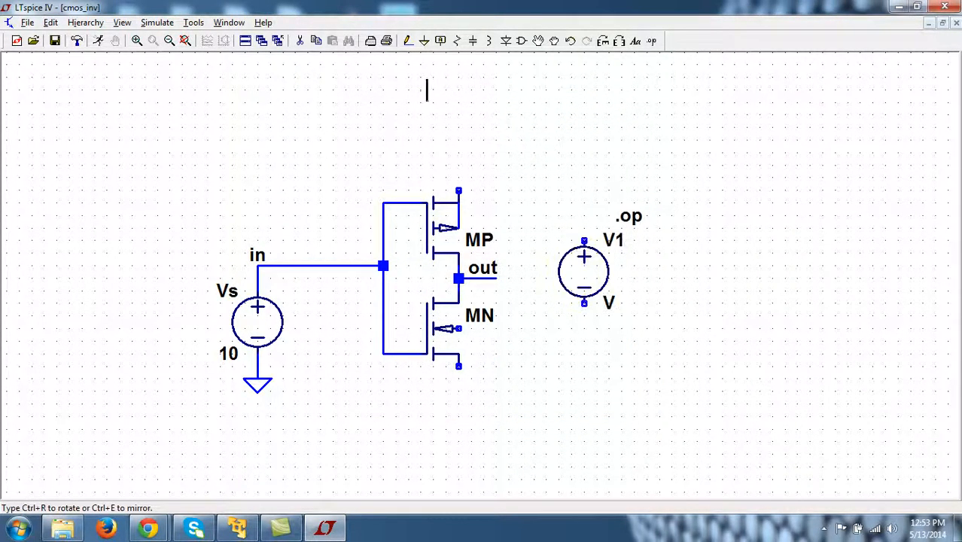
# Wire MP's source over to V1's positive terminal and extend a wire straight down from V1's negative terminal
pyautogui.click(407, 41)
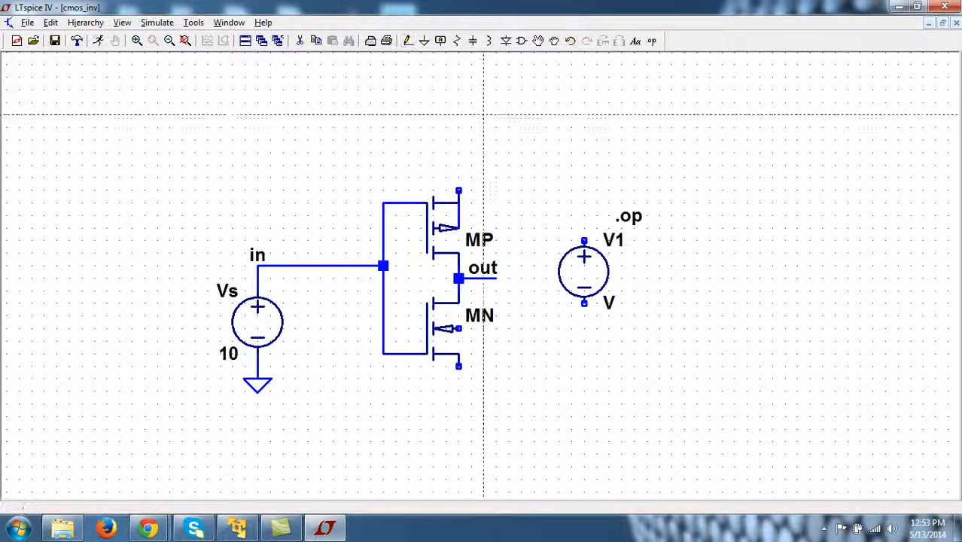
pyautogui.click(459, 191)
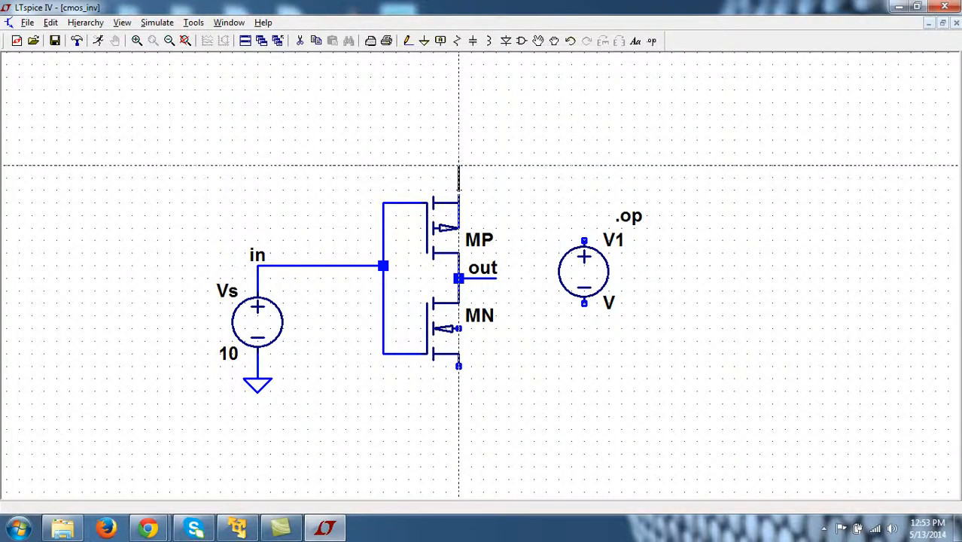
pyautogui.click(584, 166)
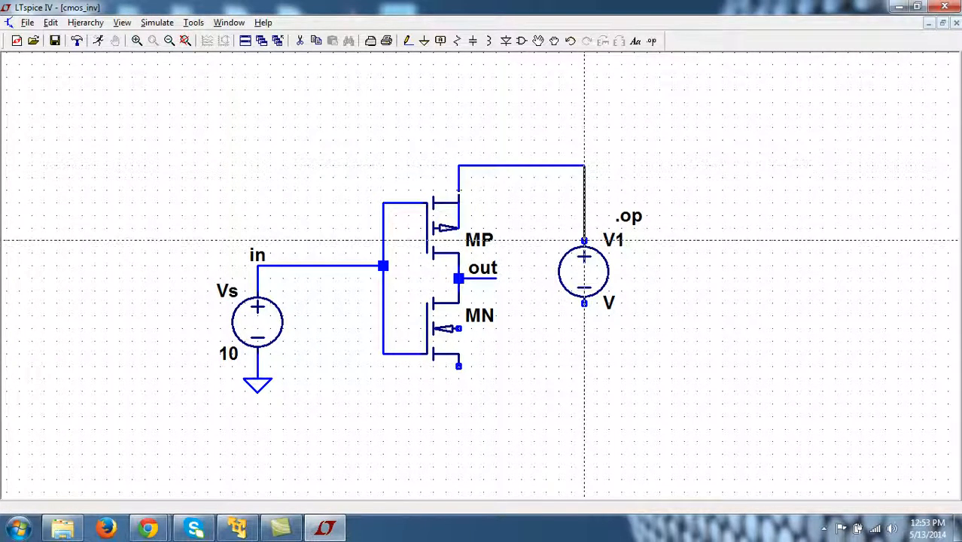
pyautogui.click(584, 243)
pyautogui.click(584, 302)
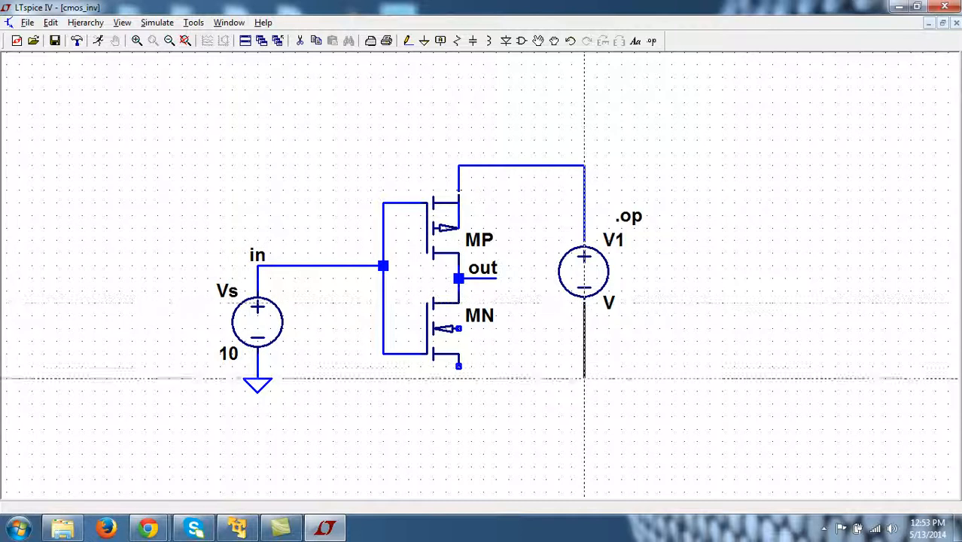
pyautogui.click(584, 391)
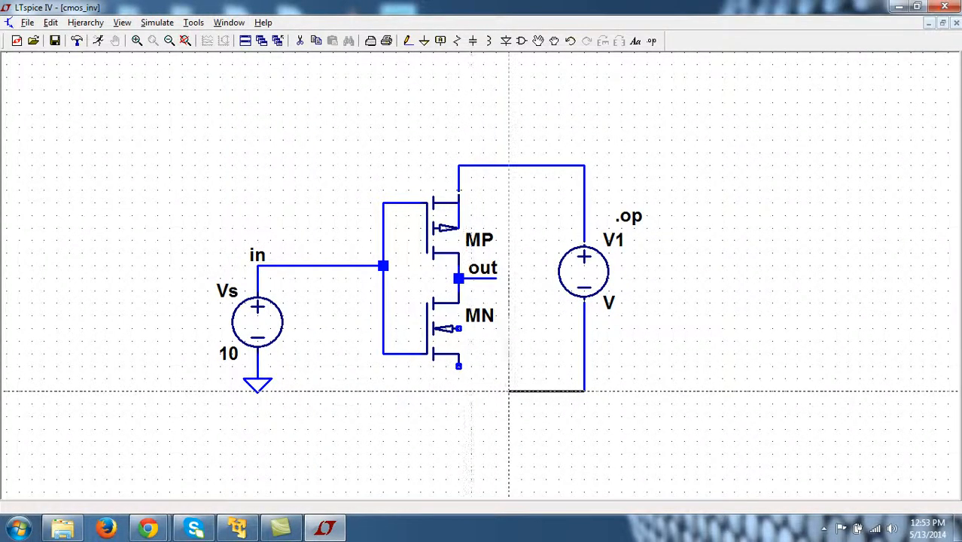
pyautogui.press('Escape')
# Draw a short wire straight down from MN's source terminal
pyautogui.click(407, 40)
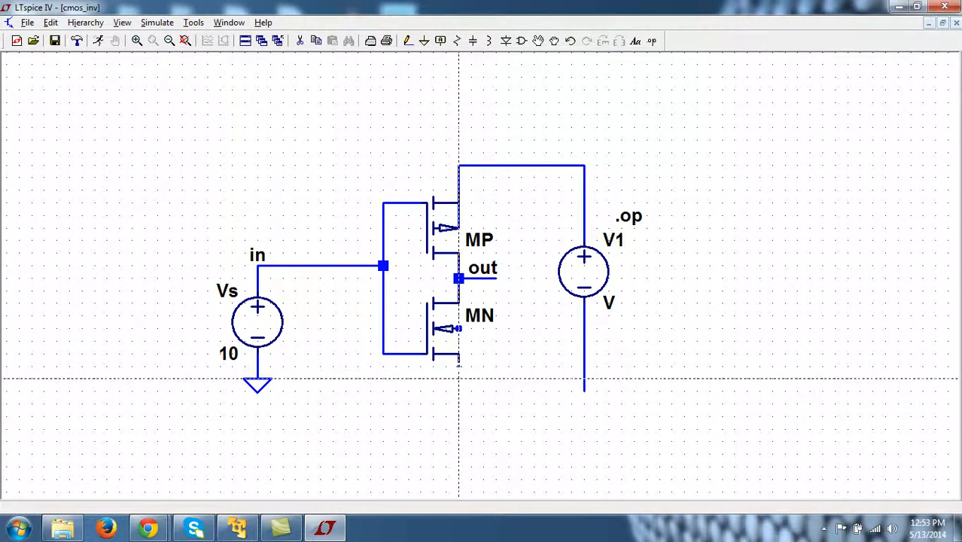
pyautogui.press('Escape')
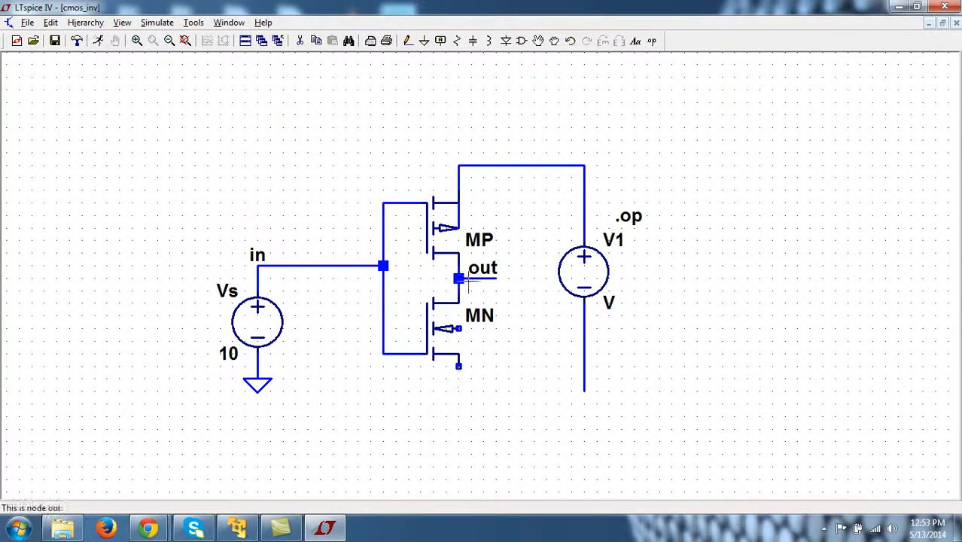
pyautogui.click(408, 40)
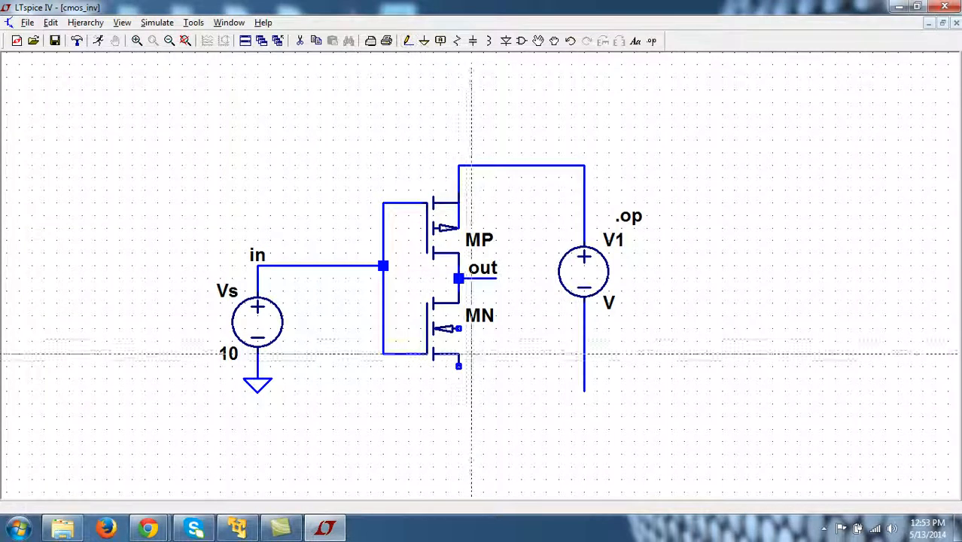
pyautogui.click(458, 367)
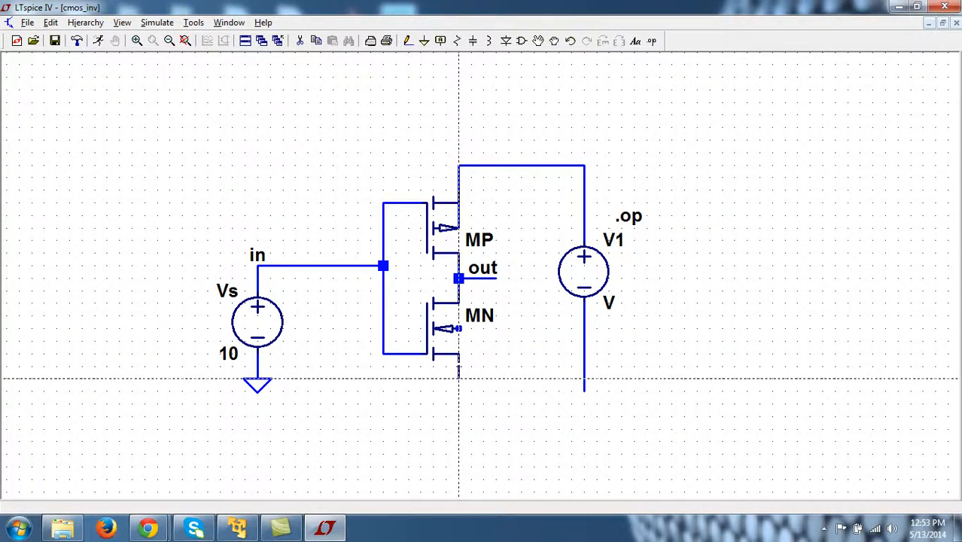
pyautogui.press('Escape')
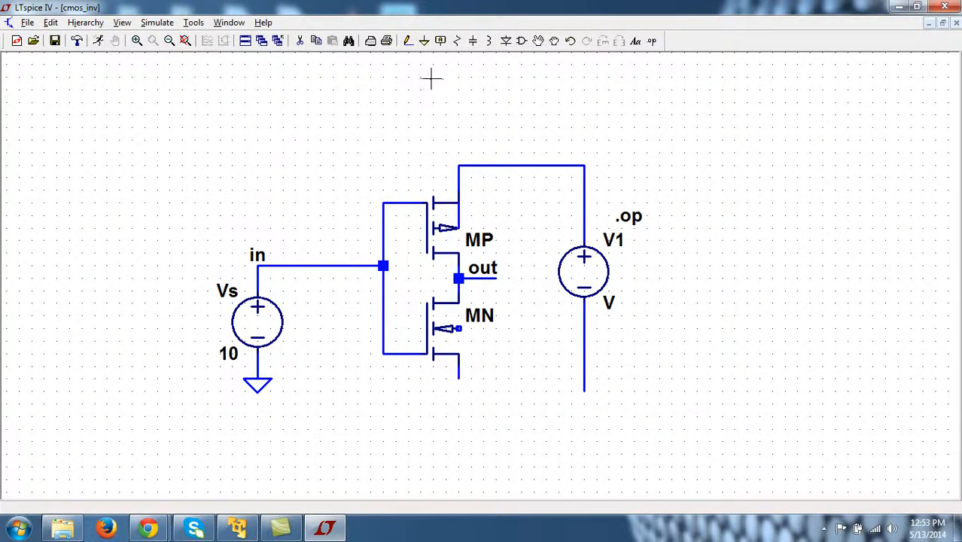
# Place ground symbols at the lower ends of MN's source wire and V1's negative wire
pyautogui.click(425, 42)
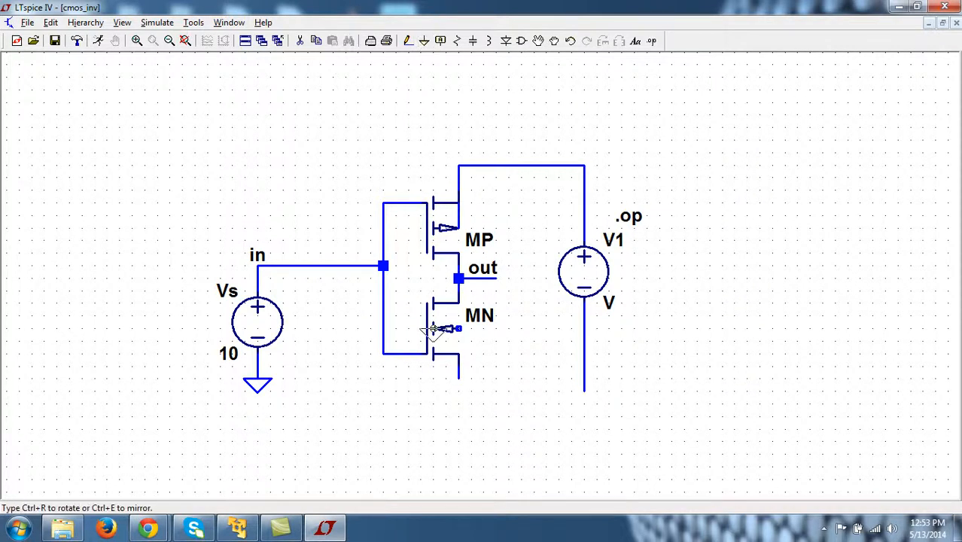
pyautogui.click(459, 379)
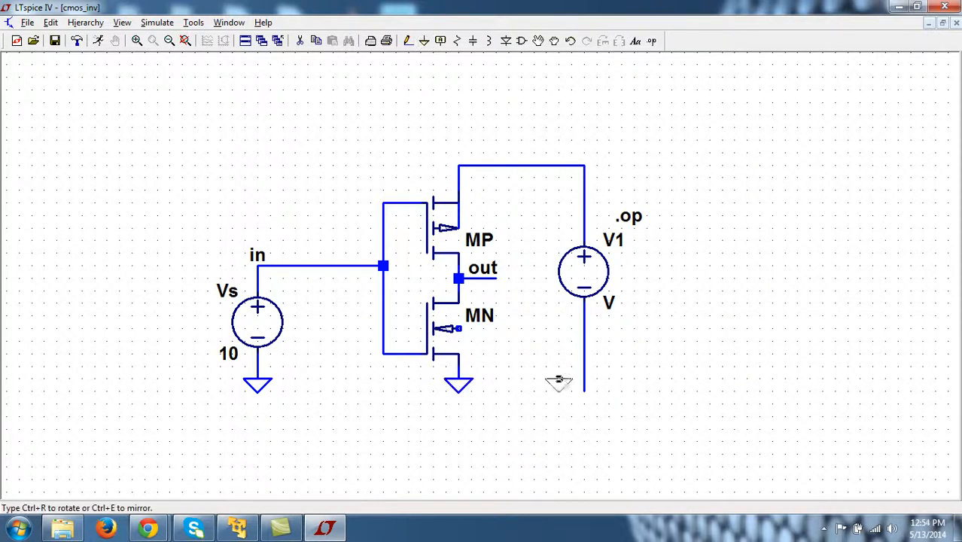
pyautogui.click(584, 392)
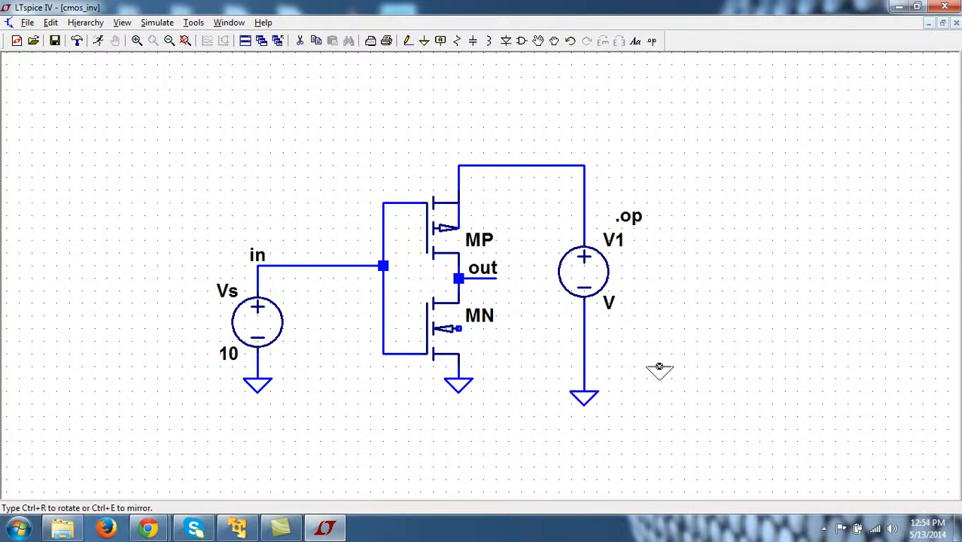
pyautogui.press('Escape')
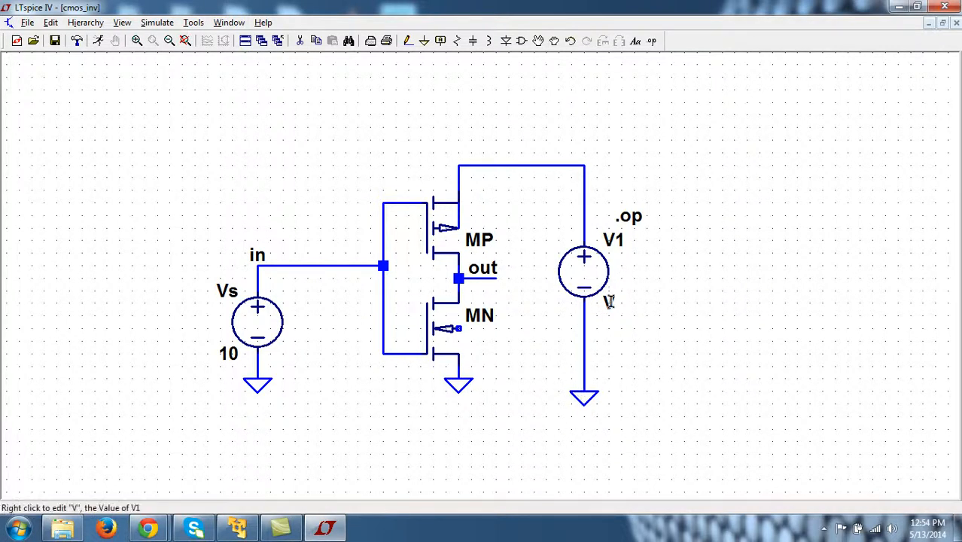
# Set source V1's value to 1 and rename it Vdd
pyautogui.rightClick(609, 301)
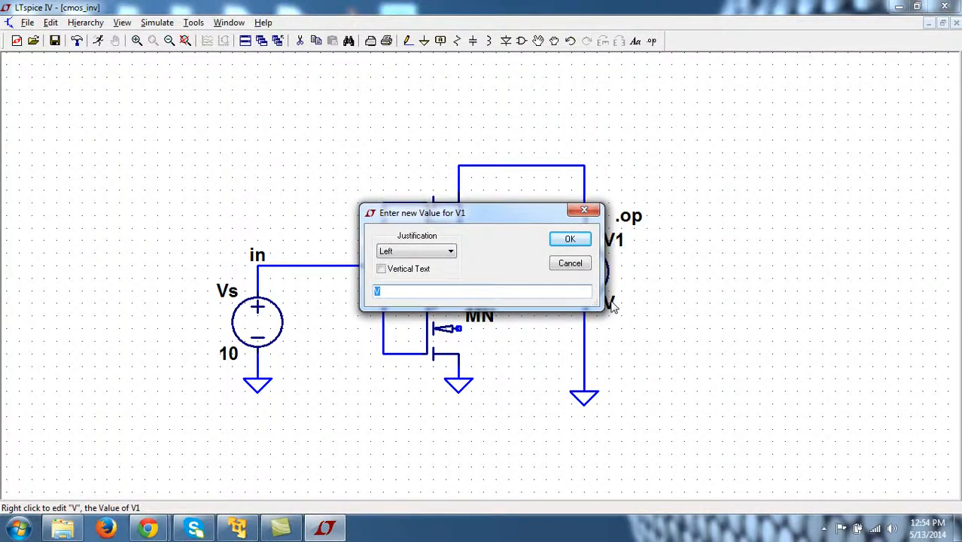
pyautogui.click(571, 239)
pyautogui.rightClick(620, 239)
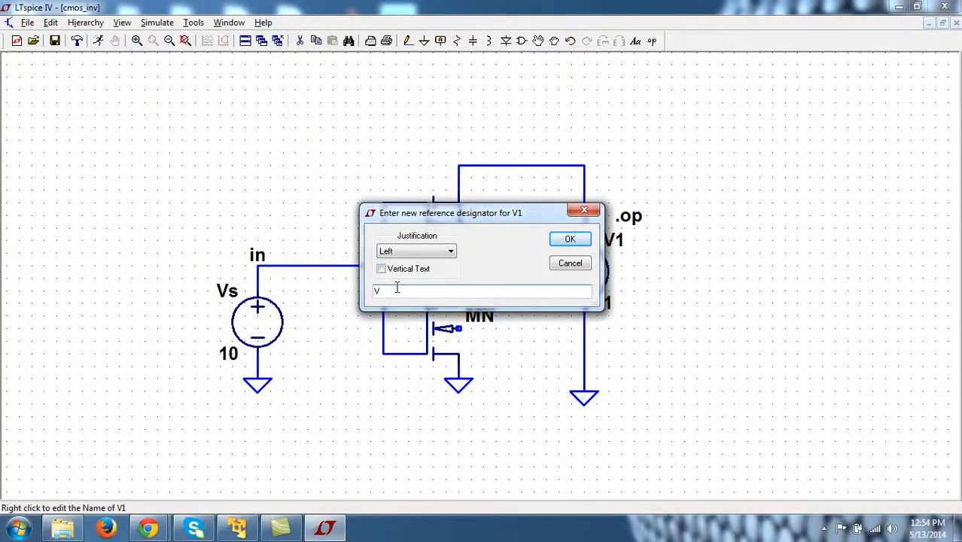
pyautogui.click(556, 243)
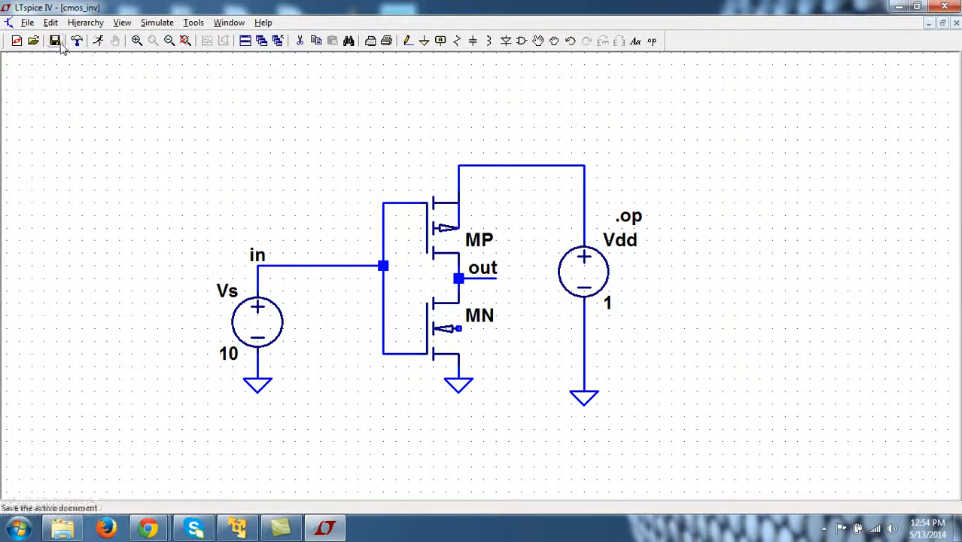
# Open the SPICE netlist beside the schematic, check the node connections of MP and MN, and close it
pyautogui.click(123, 23)
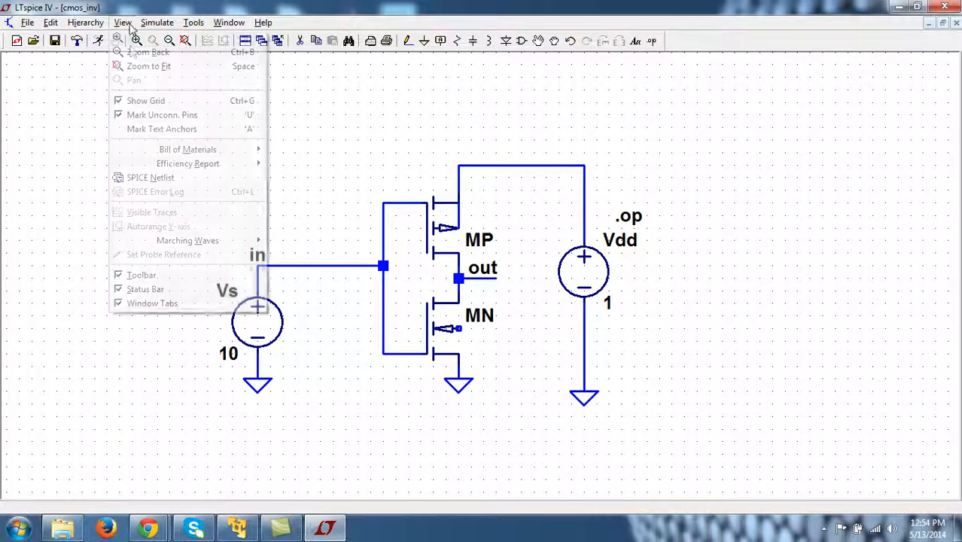
pyautogui.click(157, 184)
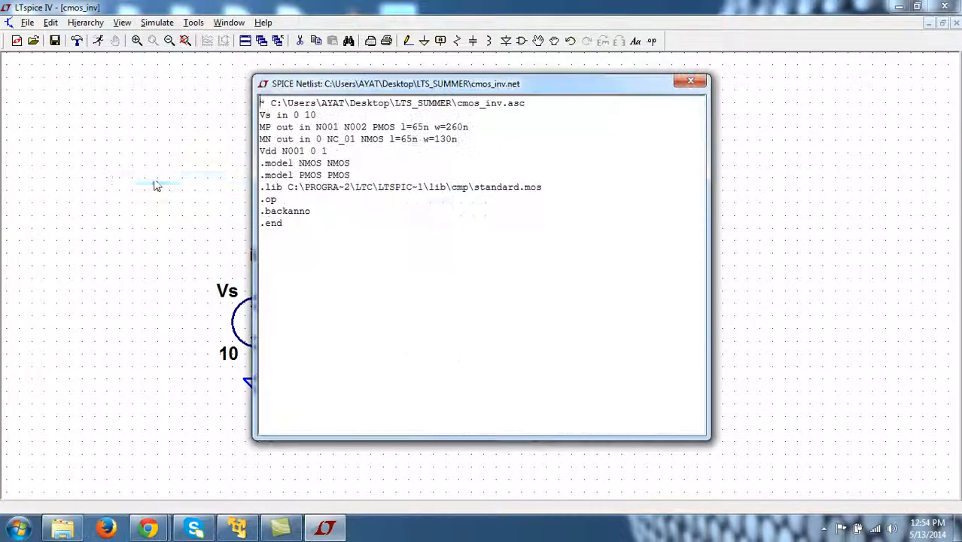
pyautogui.moveTo(387, 80); pyautogui.dragTo(775, 117)
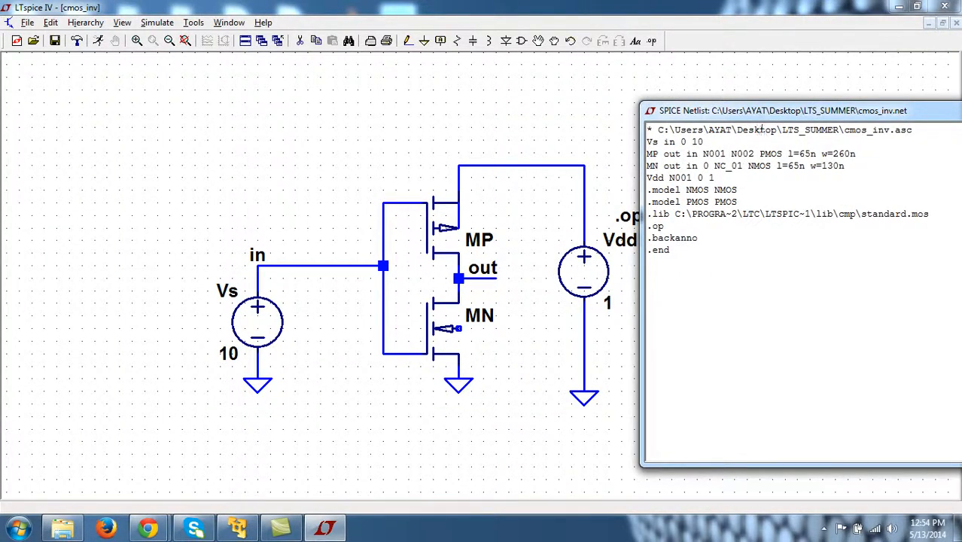
pyautogui.moveTo(759, 113); pyautogui.dragTo(612, 125)
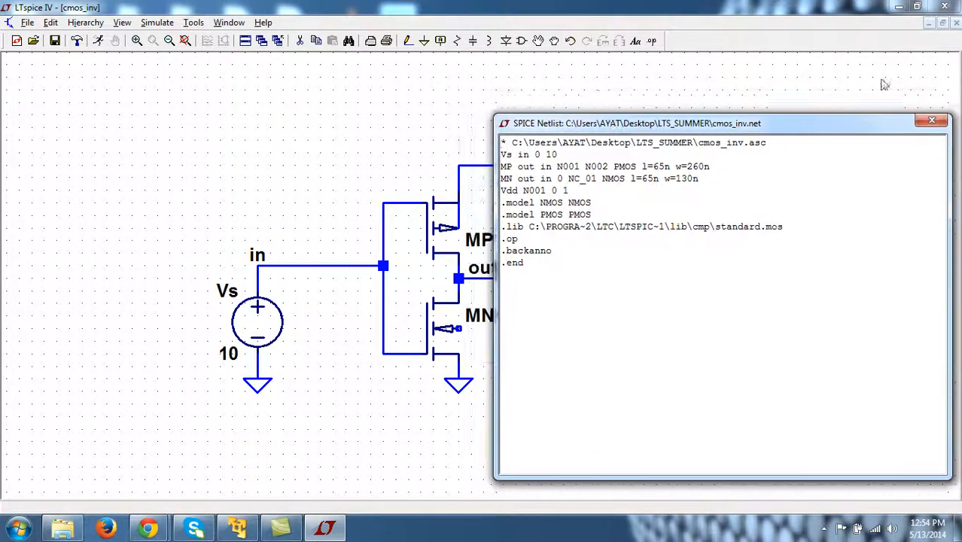
pyautogui.click(931, 123)
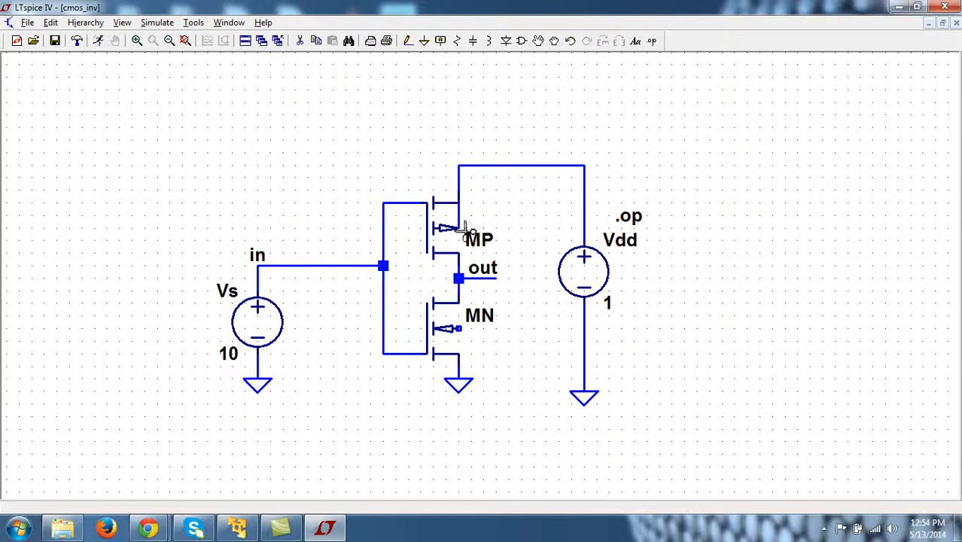
# Wire MP's body terminal up to the supply wire and MN's body terminal down to its source wire above ground
pyautogui.click(408, 42)
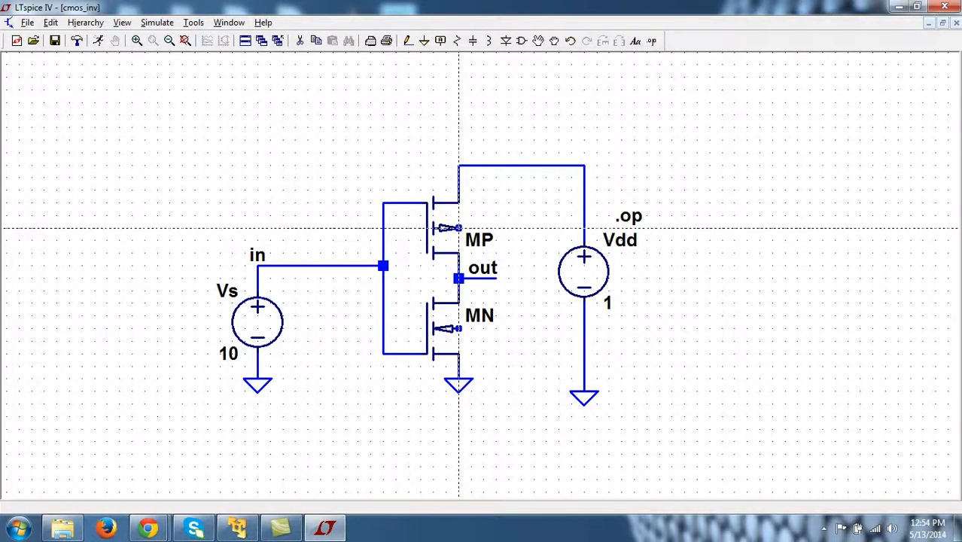
pyautogui.click(459, 228)
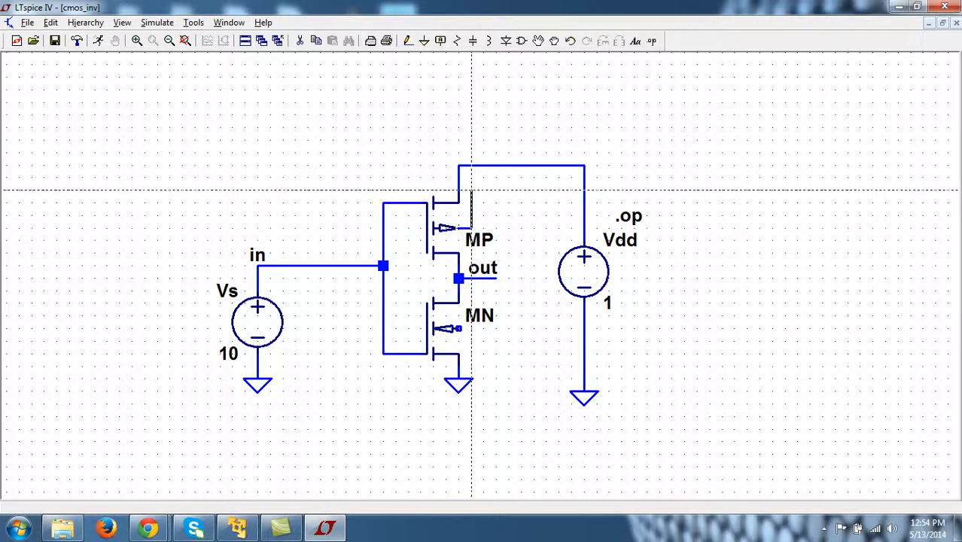
pyautogui.click(472, 166)
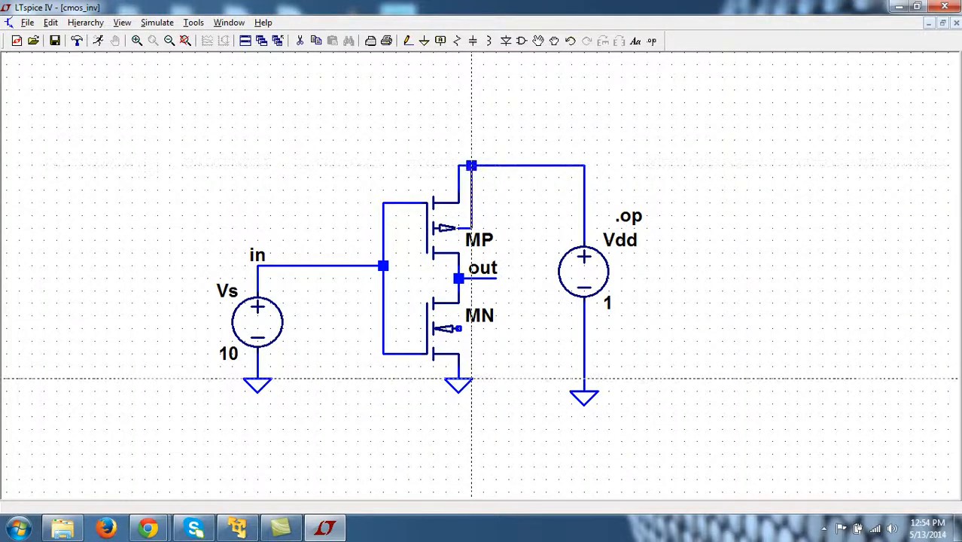
pyautogui.click(459, 328)
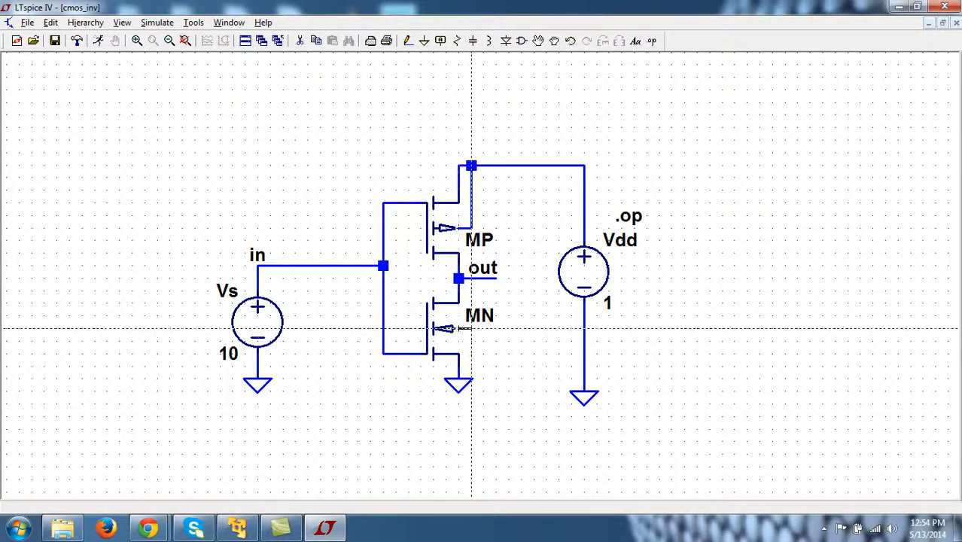
pyautogui.click(459, 366)
pyautogui.rightClick(459, 367)
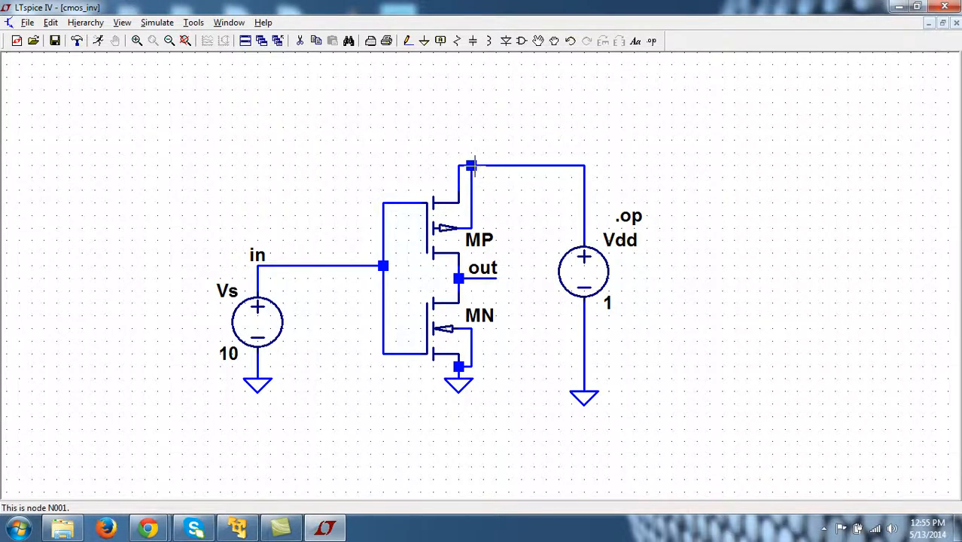
# Label the supply net vdd at the junction above MP
pyautogui.click(440, 40)
pyautogui.write('V')
pyautogui.click(515, 309)
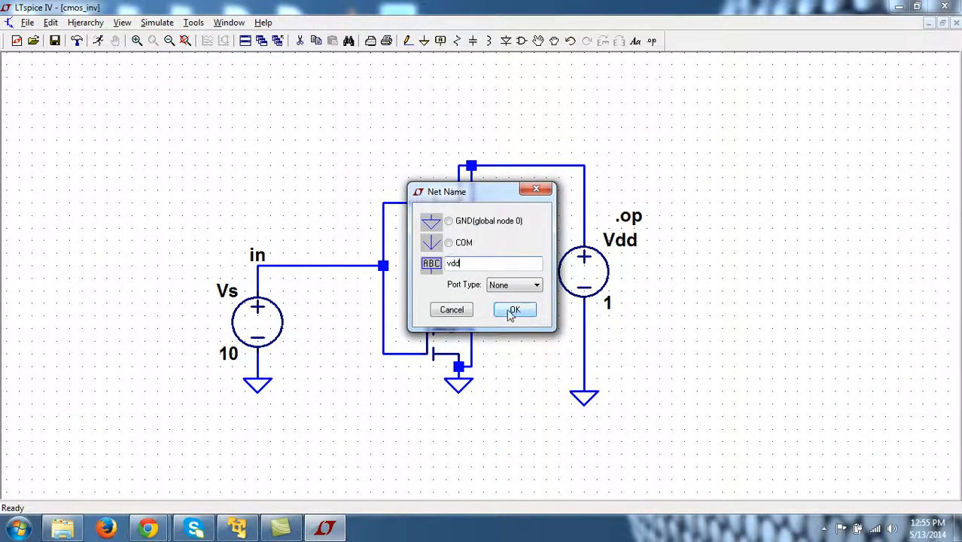
pyautogui.click(471, 165)
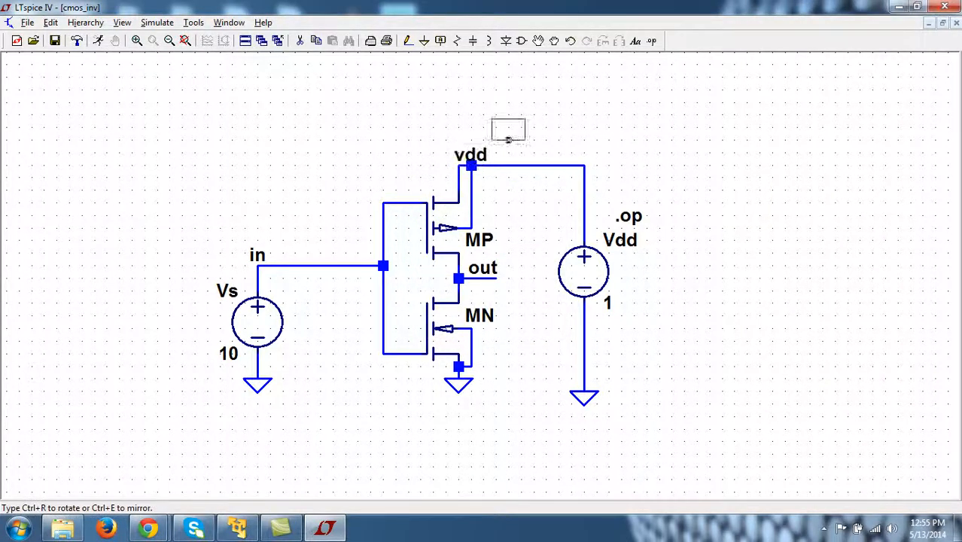
pyautogui.rightClick(594, 128)
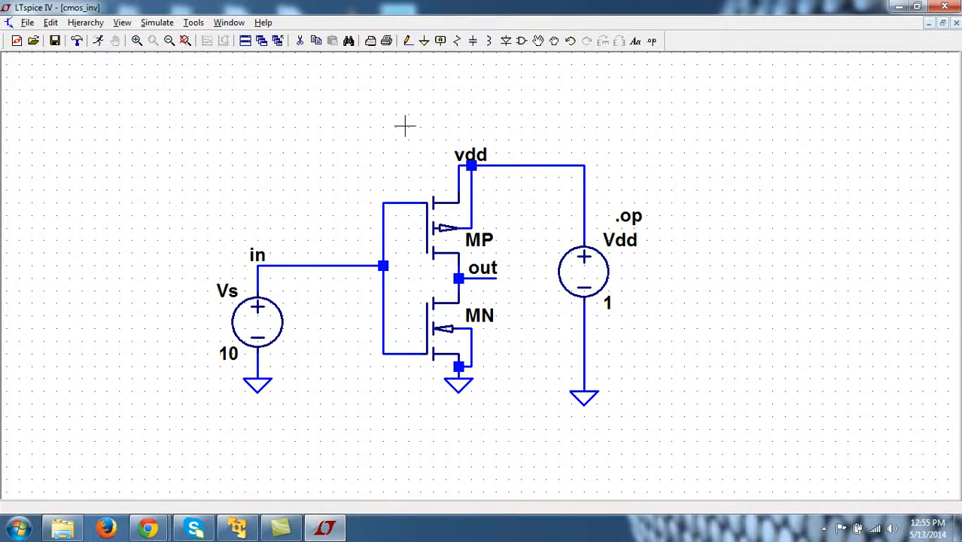
# Reopen the SPICE netlist beside the schematic and examine the body connections and the vdd node name
pyautogui.click(122, 23)
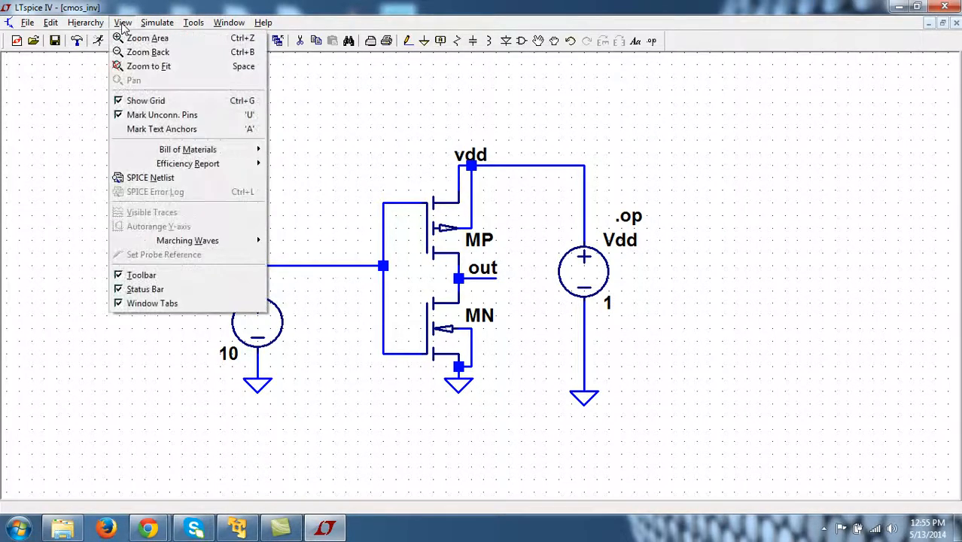
pyautogui.click(132, 178)
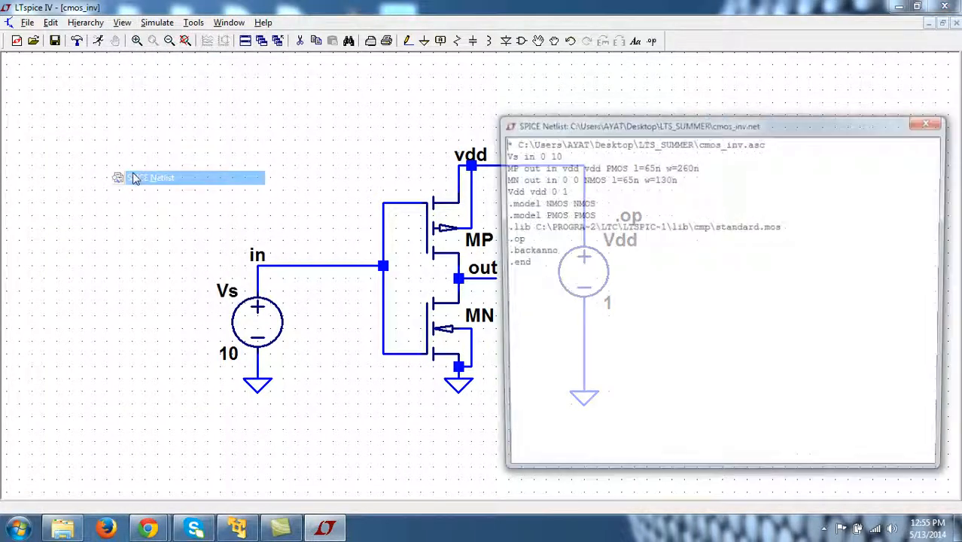
pyautogui.moveTo(536, 128); pyautogui.dragTo(726, 110)
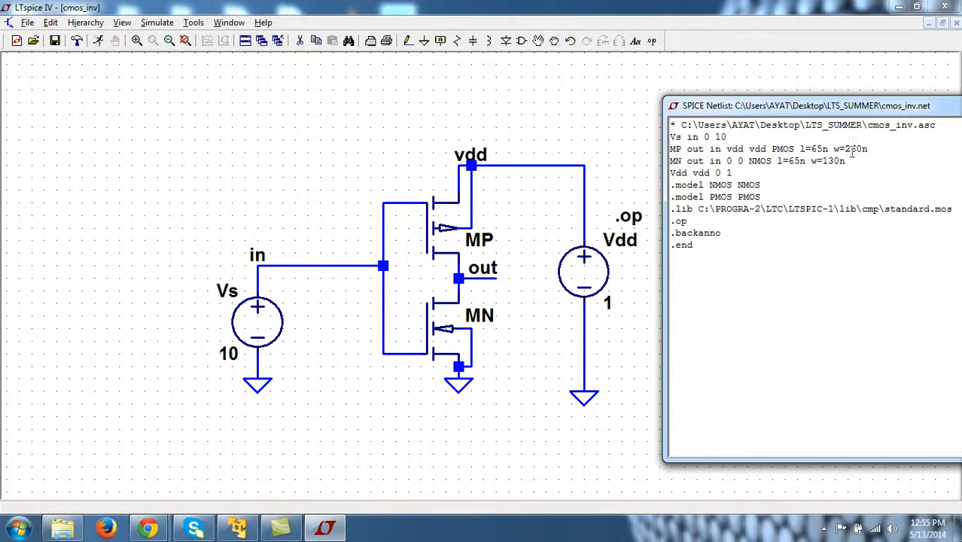
pyautogui.moveTo(725, 110); pyautogui.dragTo(581, 111)
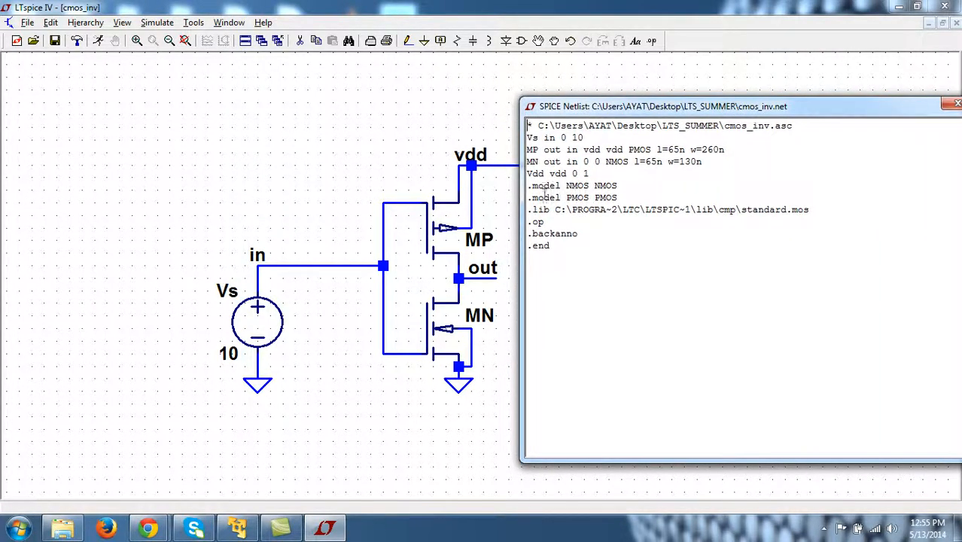